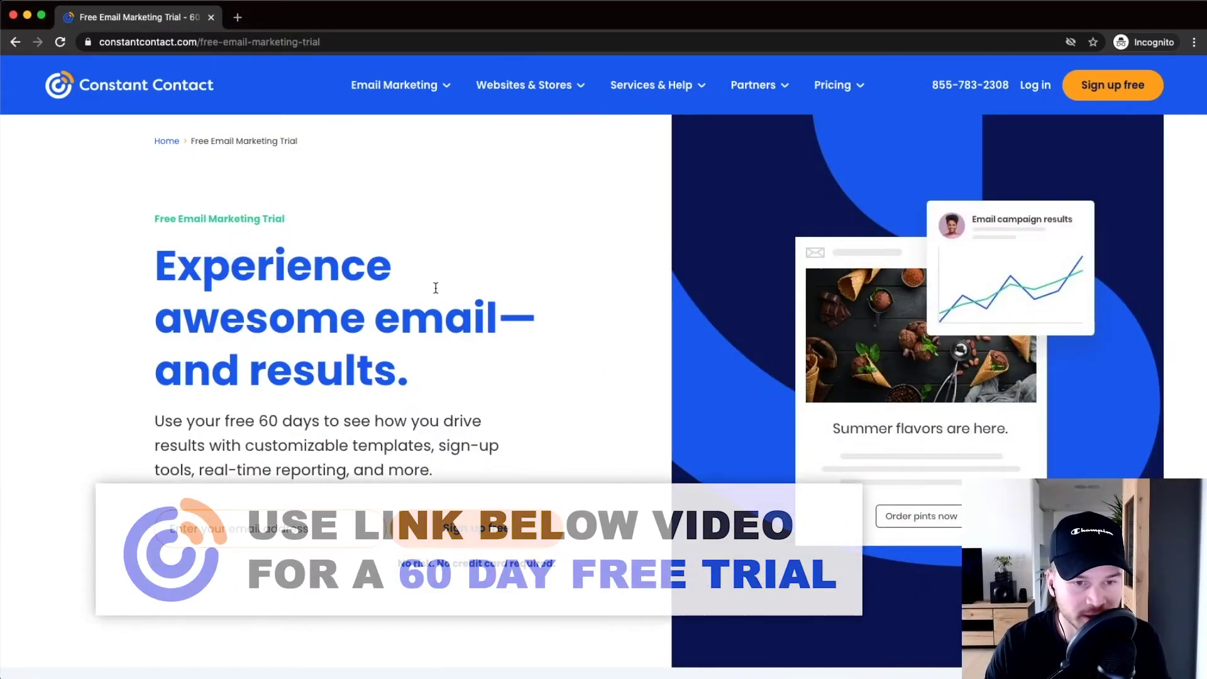
Step: Review the free 60-day trial offer on the Constant Contact signup page
{"action": "scroll", "coordinate": [189, 427], "scroll_direction": "up", "scroll_amount": 5}
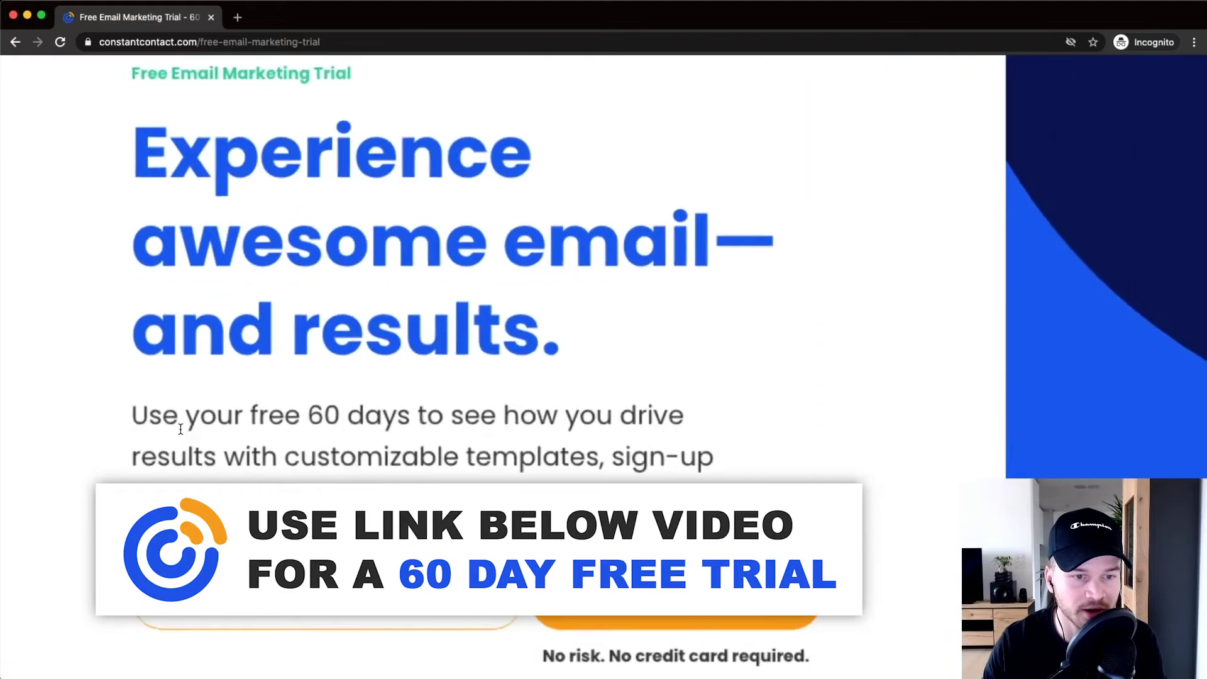
{"action": "left_click_drag", "start_coordinate": [123, 412], "coordinate": [748, 415]}
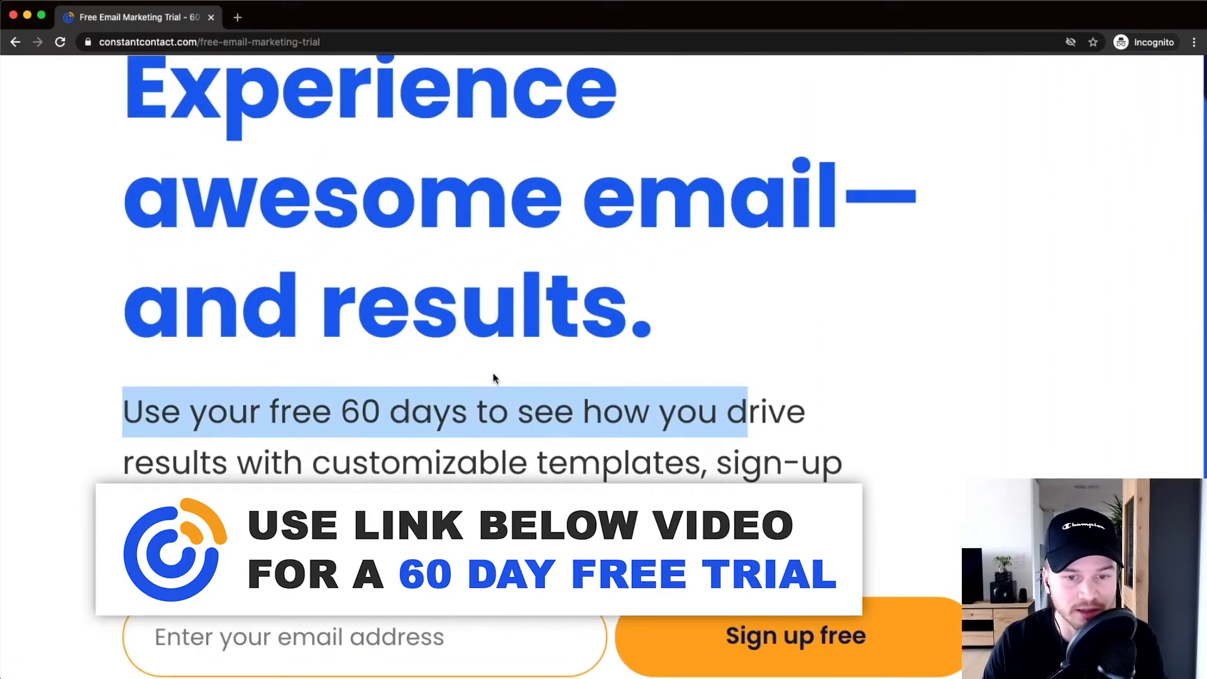
{"action": "scroll", "coordinate": [494, 380], "scroll_direction": "down", "scroll_amount": 5}
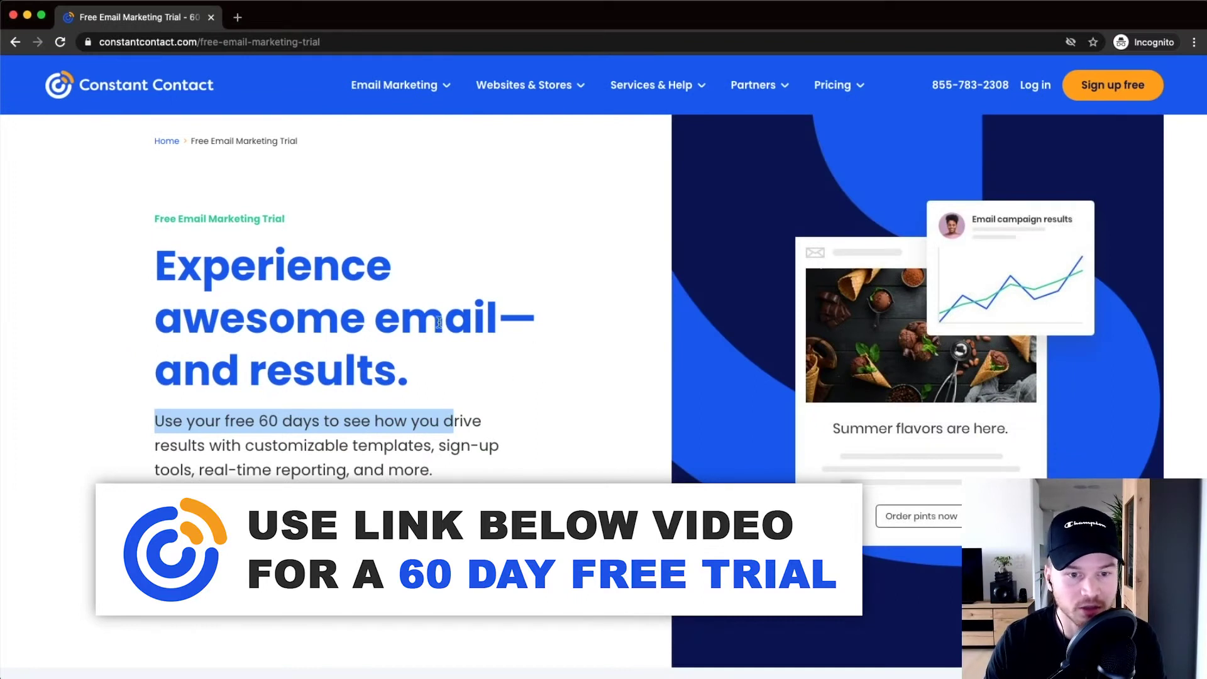
{"action": "left_click", "coordinate": [513, 404]}
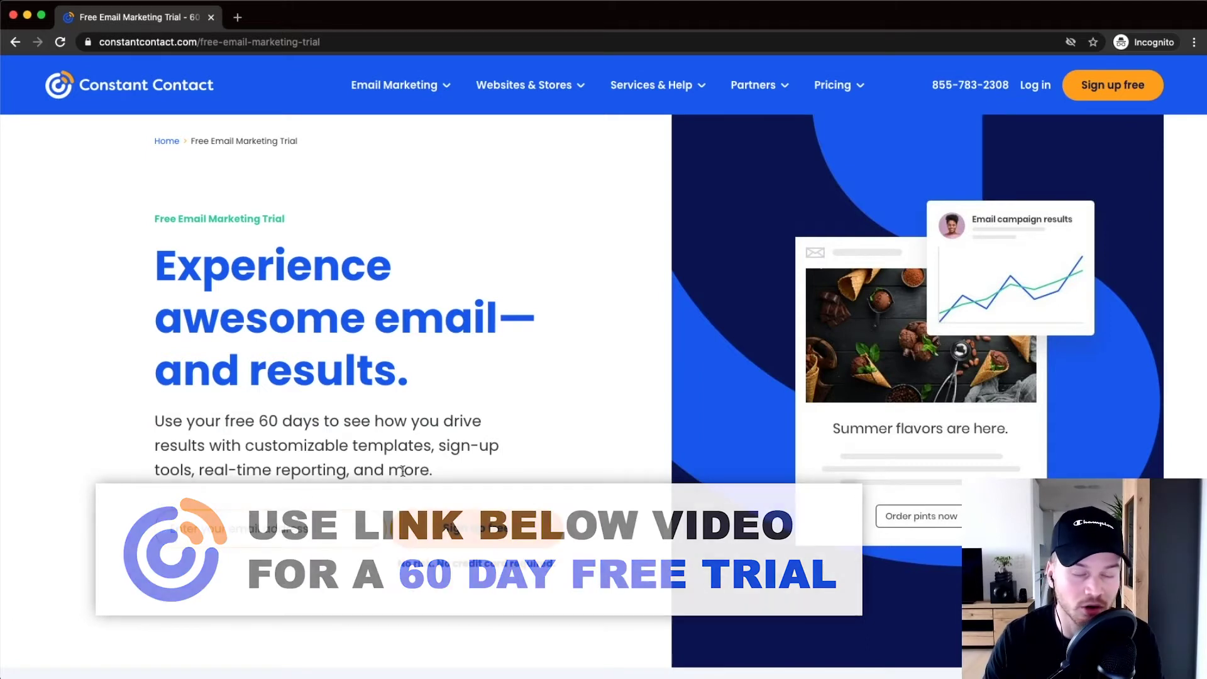
{"action": "scroll", "coordinate": [283, 490], "scroll_direction": "down", "scroll_amount": 1}
{"action": "scroll", "coordinate": [283, 499], "scroll_direction": "down", "scroll_amount": 3}
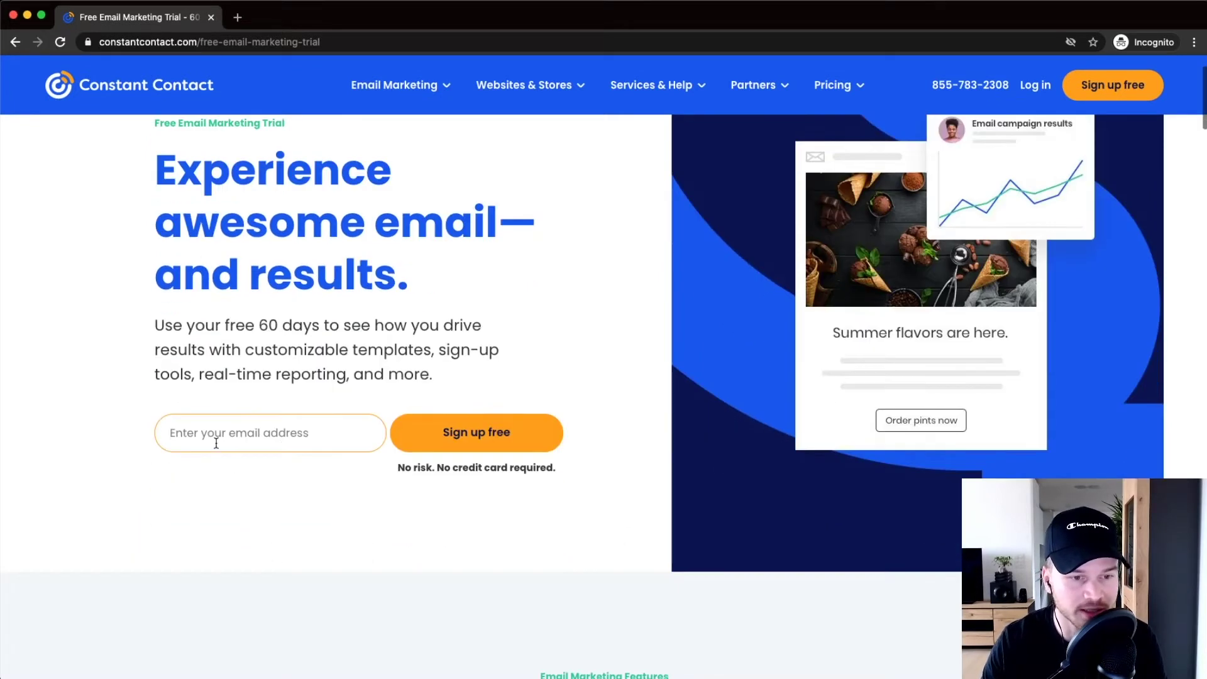
Step: Paste your email address to sign up free, then submit the completed signup form
{"action": "left_click", "coordinate": [216, 437]}
{"action": "key", "text": "super+v"}
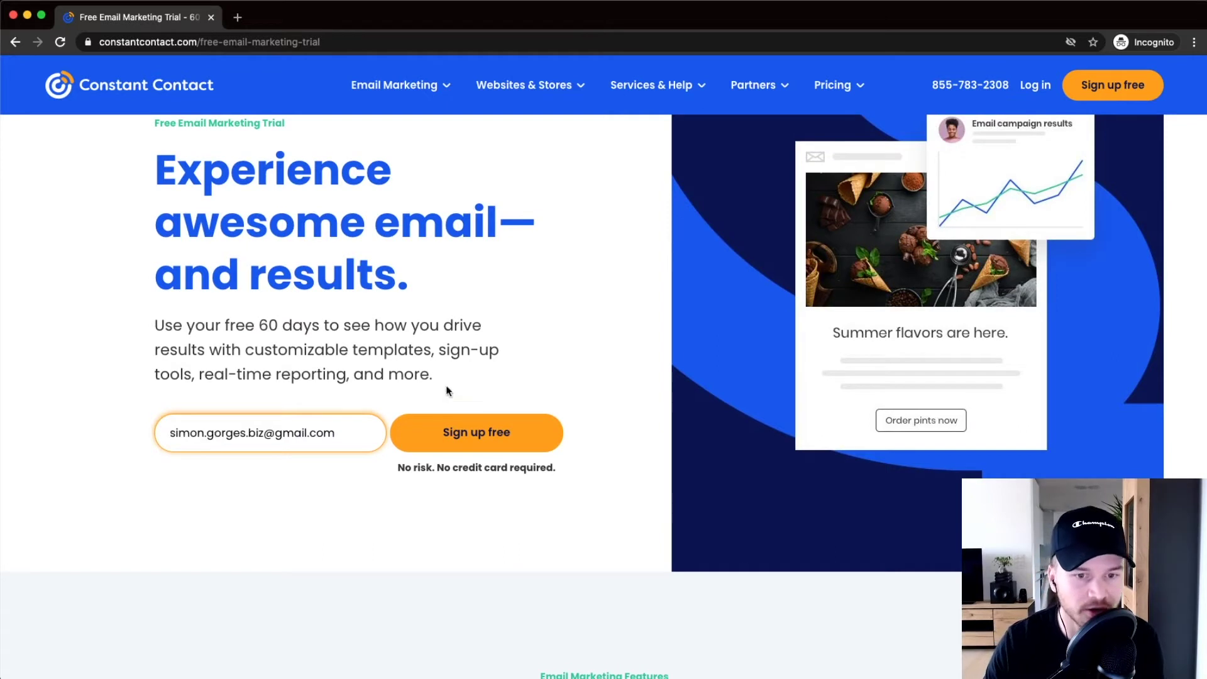
{"action": "left_click", "coordinate": [428, 444]}
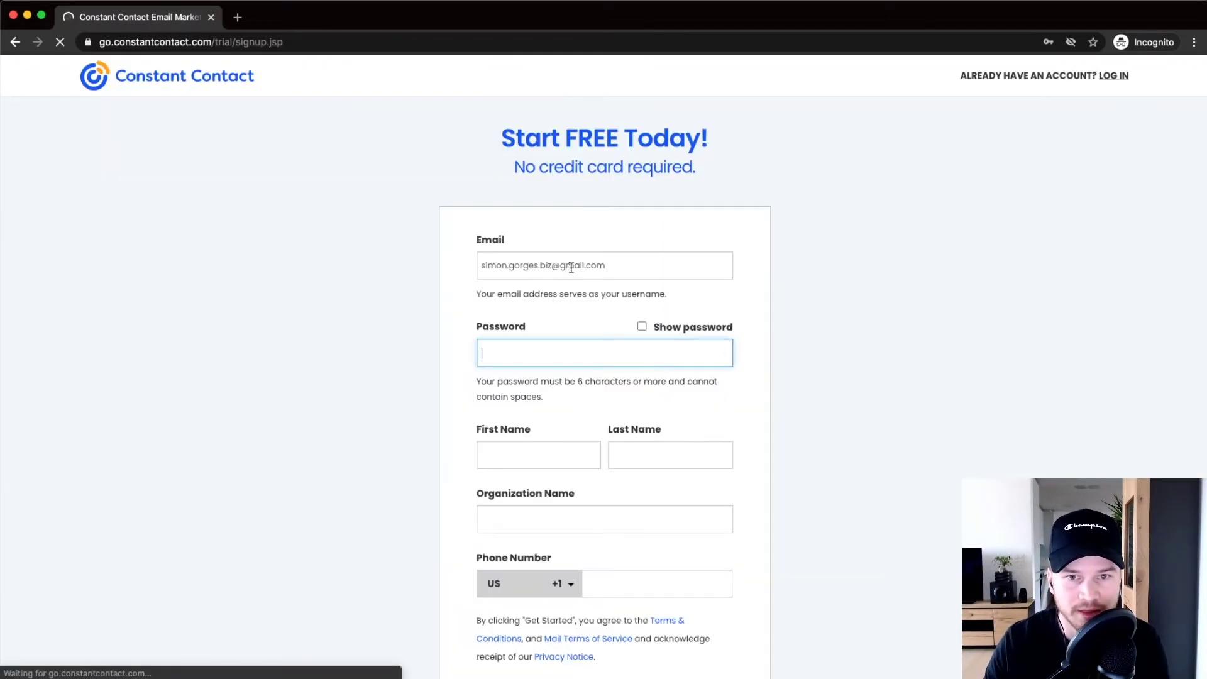
{"action": "scroll", "coordinate": [551, 277], "scroll_direction": "down", "scroll_amount": 1}
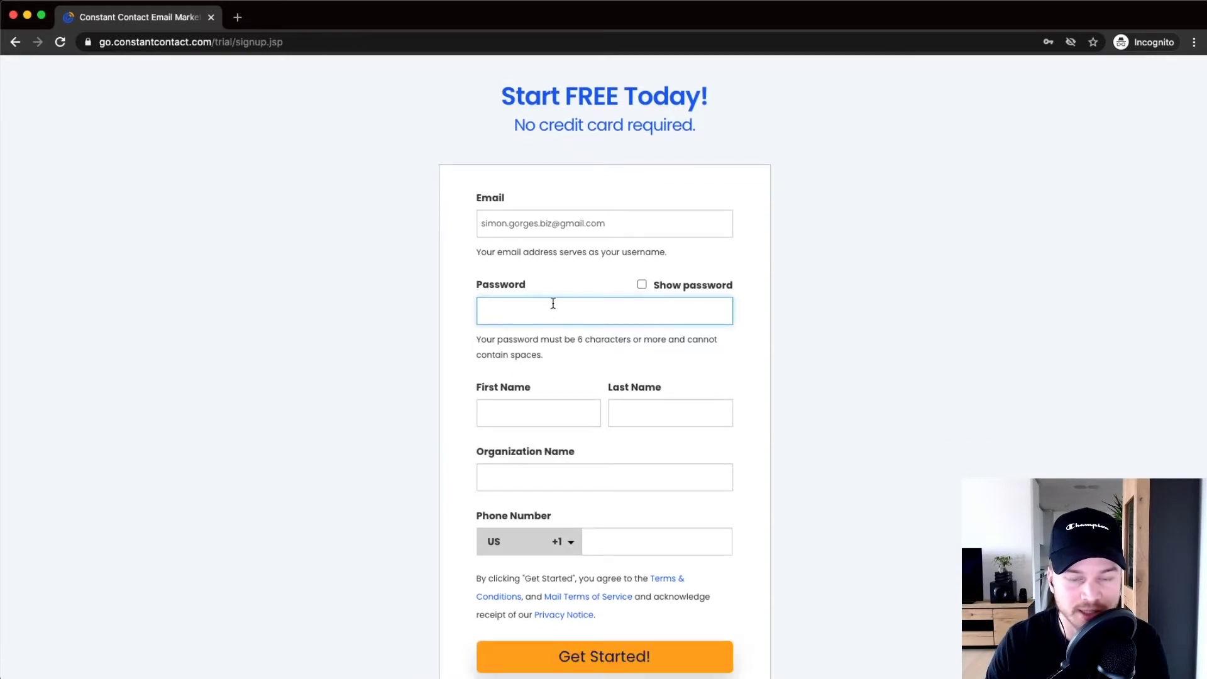
{"action": "scroll", "coordinate": [551, 313], "scroll_direction": "down", "scroll_amount": 2}
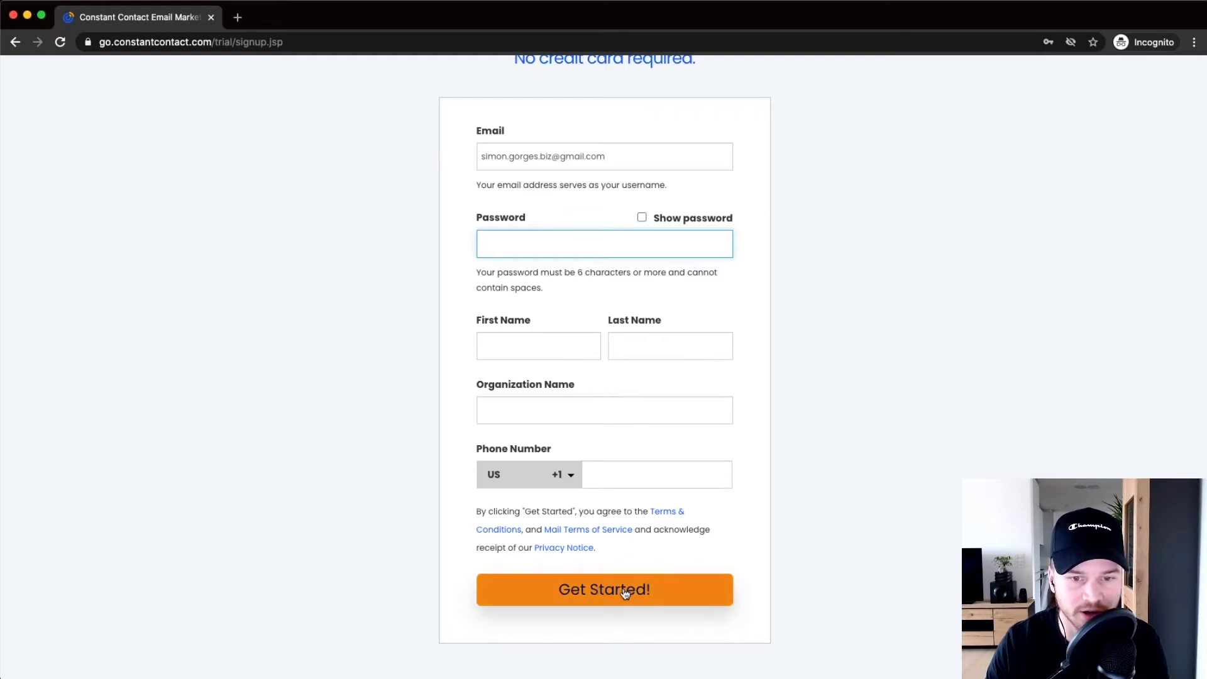
{"action": "left_click", "coordinate": [648, 589]}
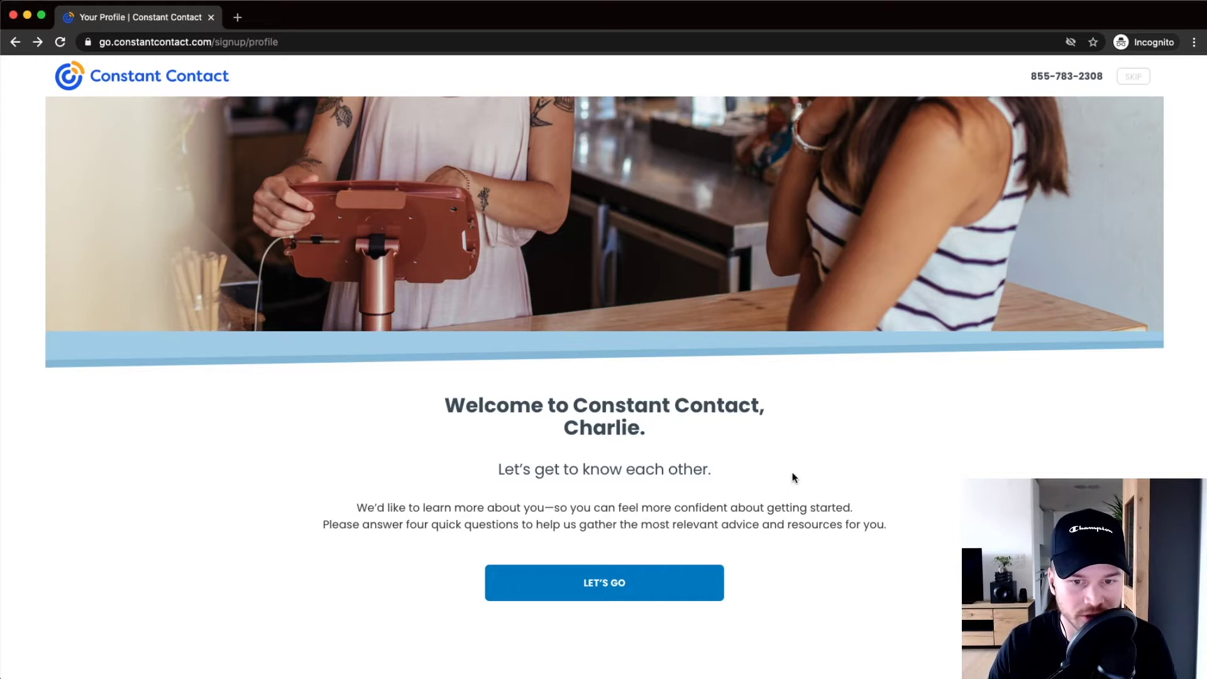
Step: Start the profile questionnaire from the Welcome page with LET'S GO
{"action": "scroll", "coordinate": [1138, 85], "scroll_direction": "up", "scroll_amount": 5}
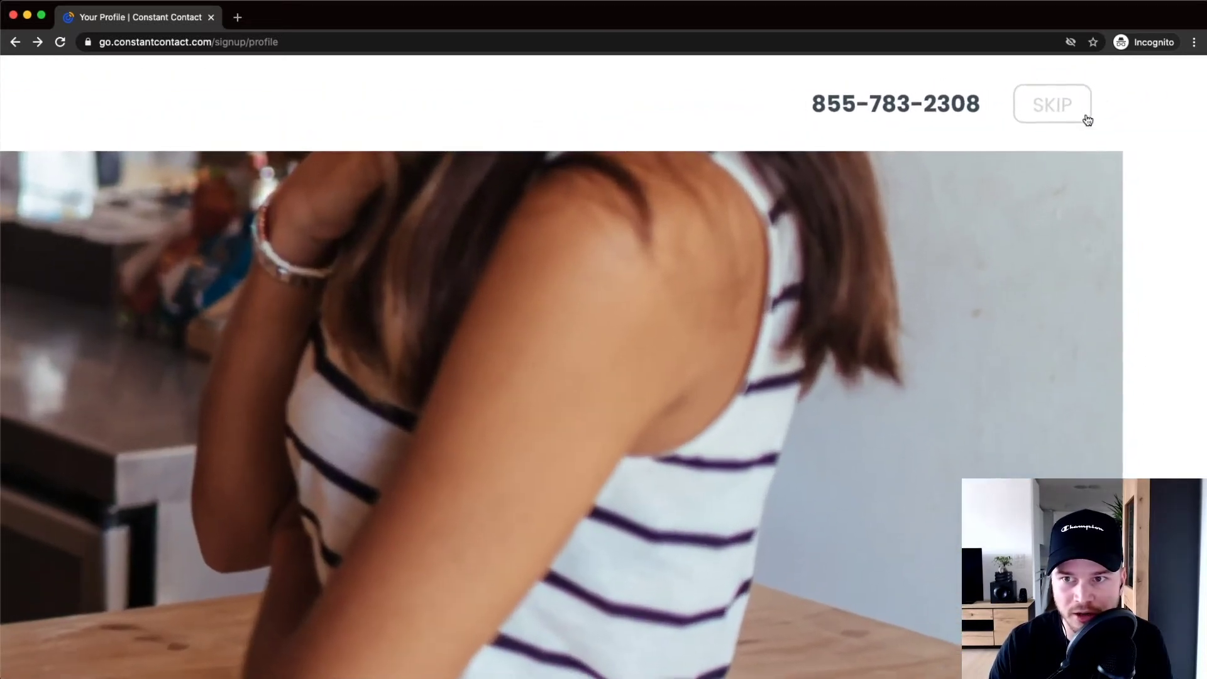
{"action": "scroll", "coordinate": [1061, 112], "scroll_direction": "down", "scroll_amount": 5}
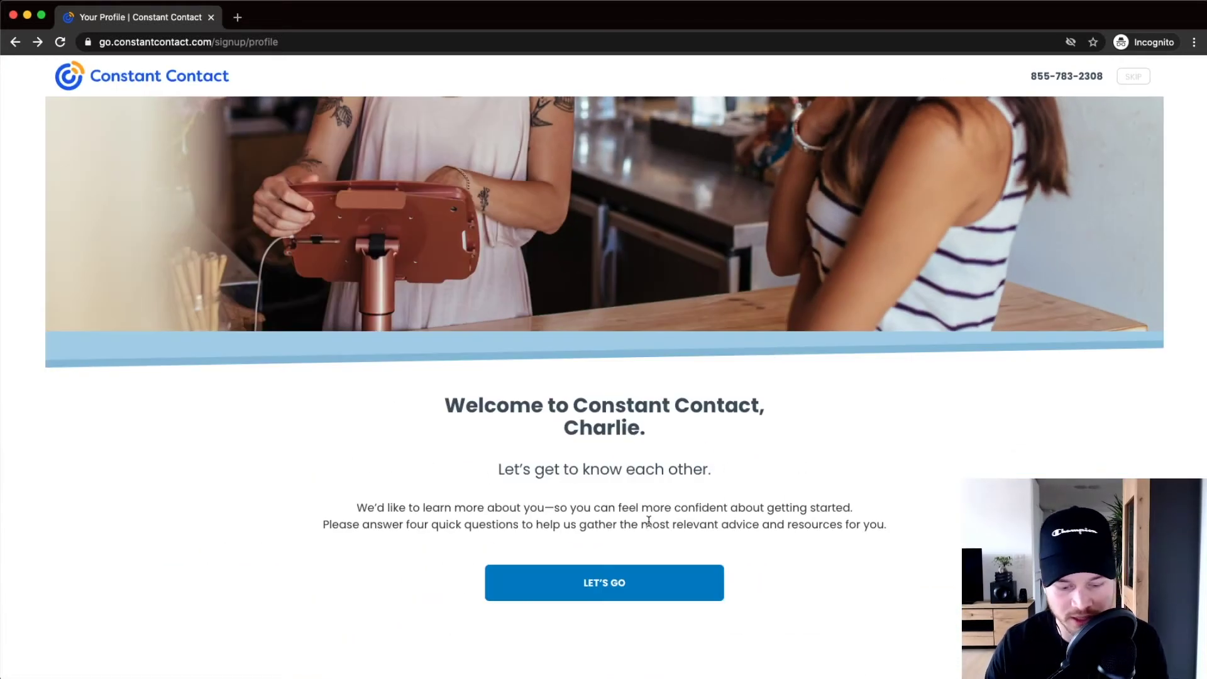
{"action": "left_click", "coordinate": [614, 587]}
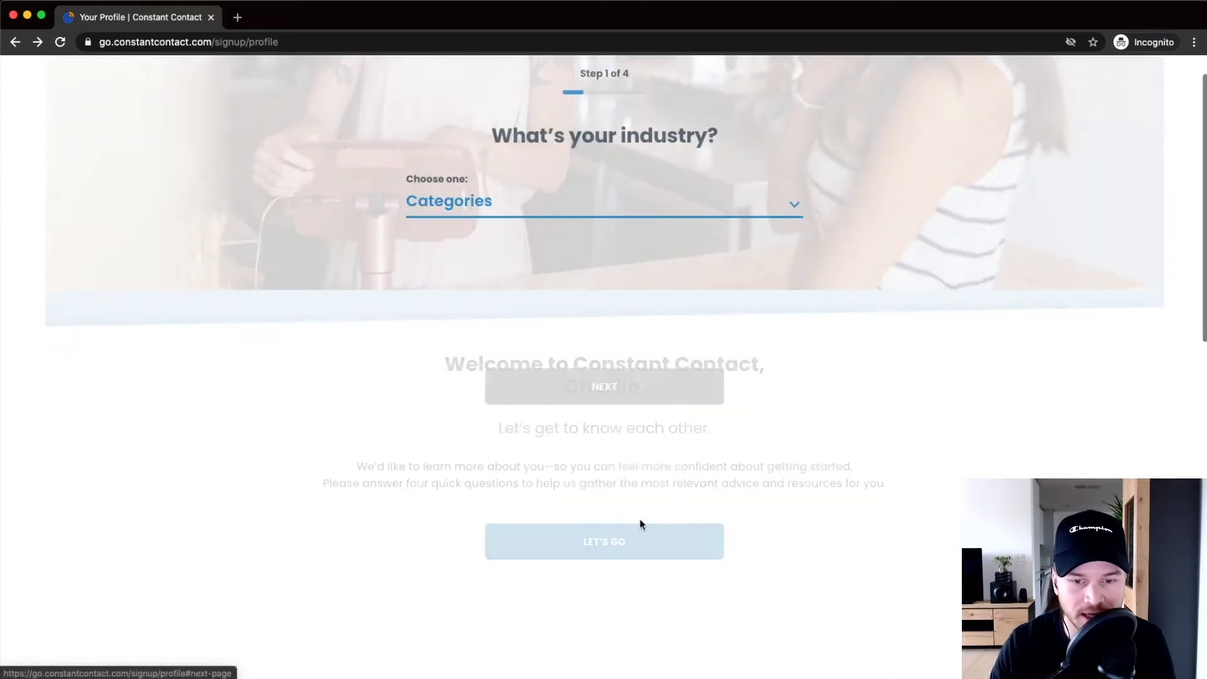
Step: Choose Education - Primary/Secondary as the industry and growing the email list as the goal
{"action": "left_click", "coordinate": [574, 210]}
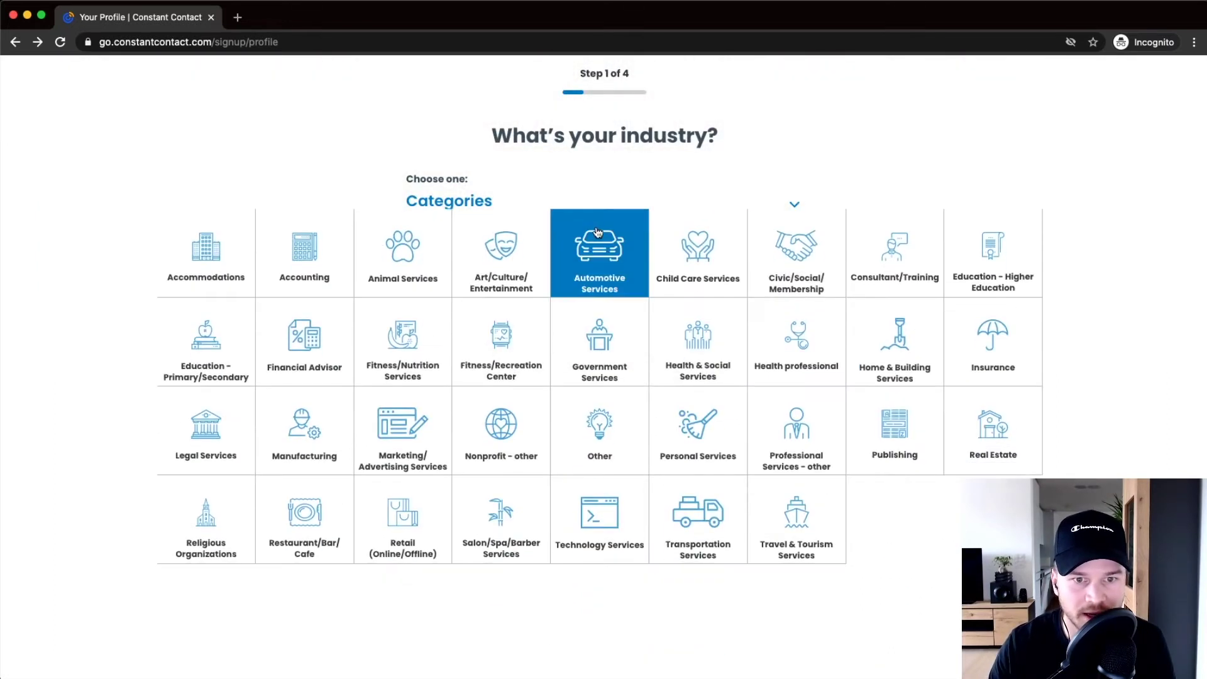
{"action": "left_click", "coordinate": [203, 354]}
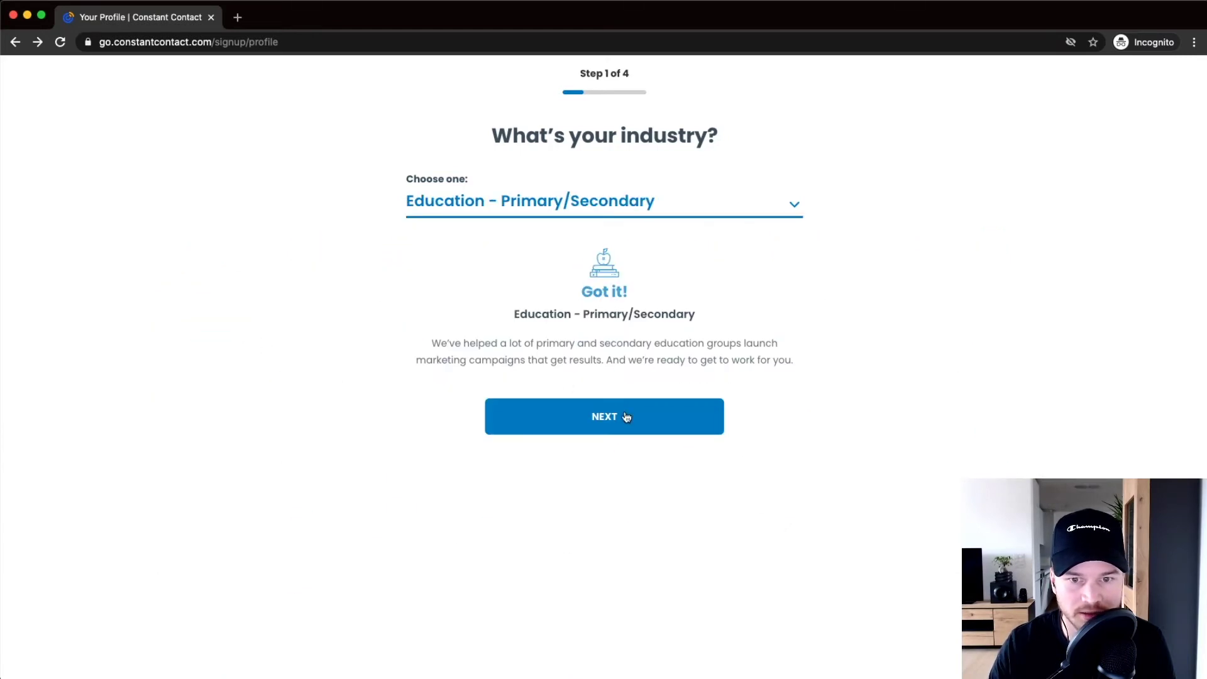
{"action": "left_click", "coordinate": [626, 416]}
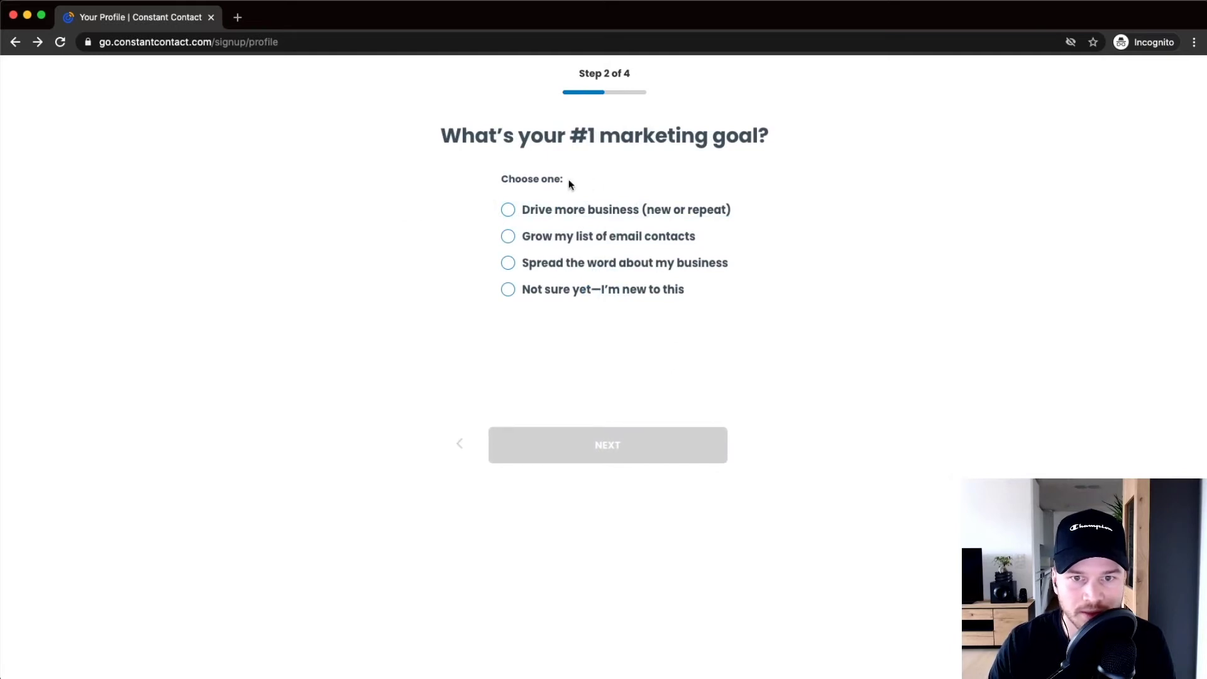
{"action": "left_click", "coordinate": [514, 237]}
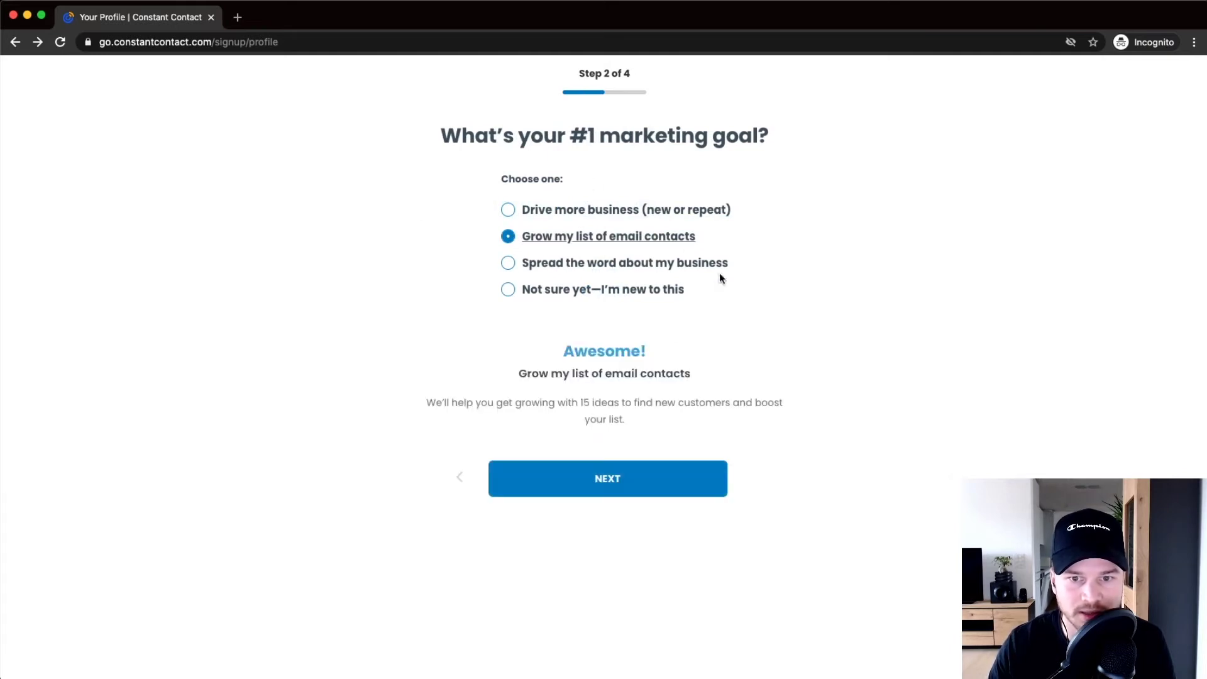
{"action": "left_click", "coordinate": [585, 477]}
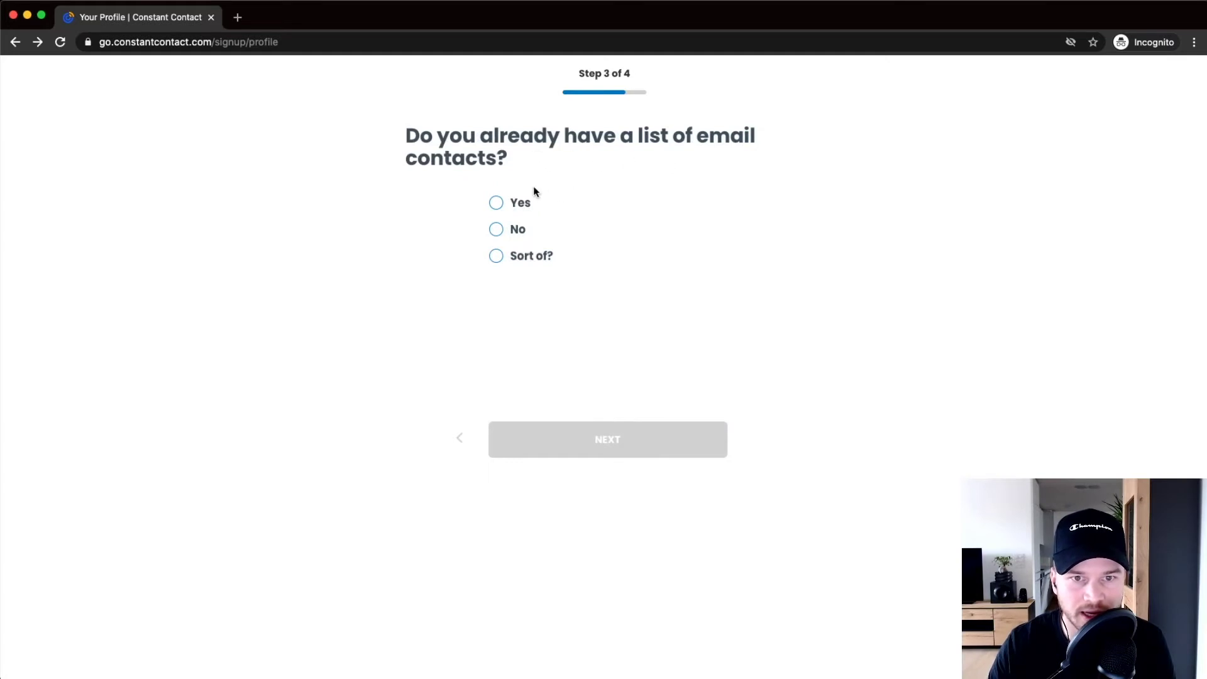
Step: Answer yes with 1-50 existing contacts and no website, then get the results
{"action": "left_click", "coordinate": [498, 203]}
{"action": "left_click", "coordinate": [593, 362]}
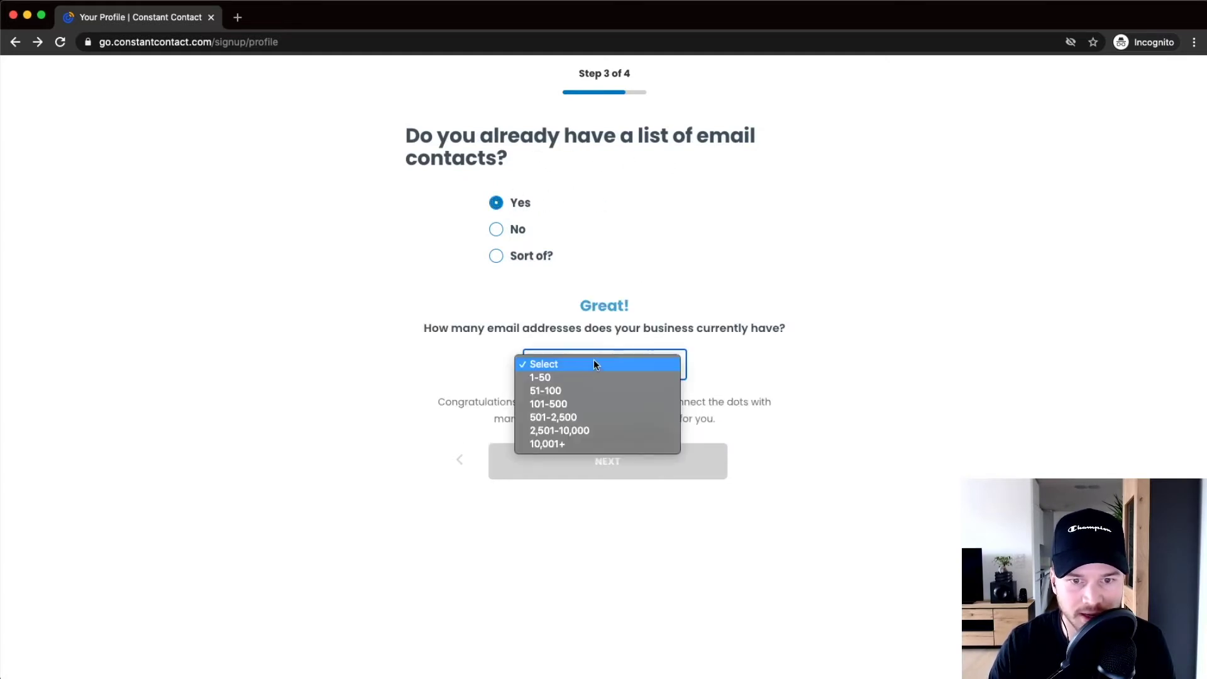
{"action": "left_click", "coordinate": [575, 375]}
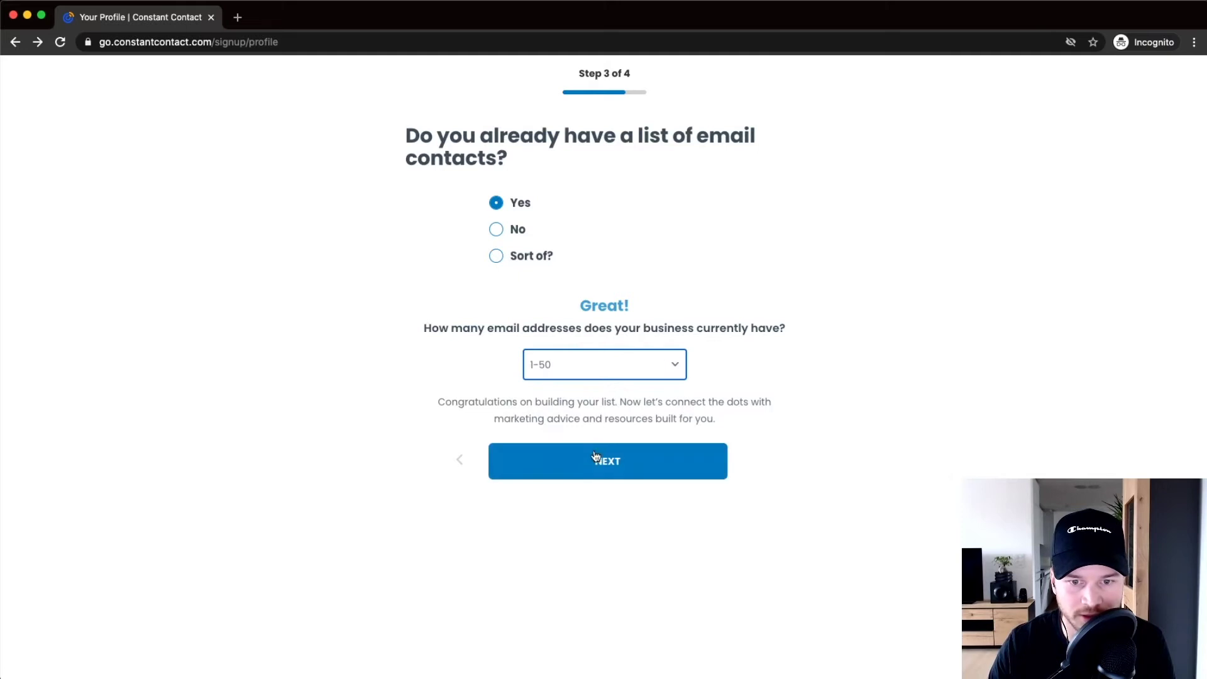
{"action": "left_click", "coordinate": [595, 459]}
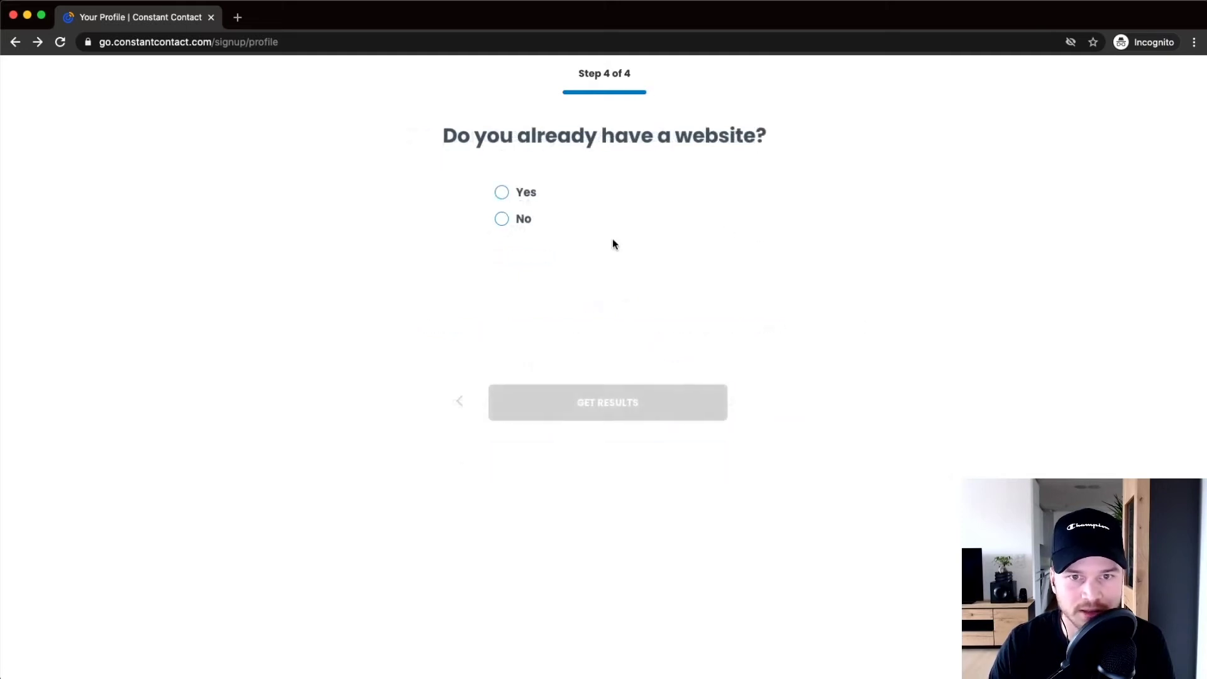
{"action": "left_click", "coordinate": [502, 219]}
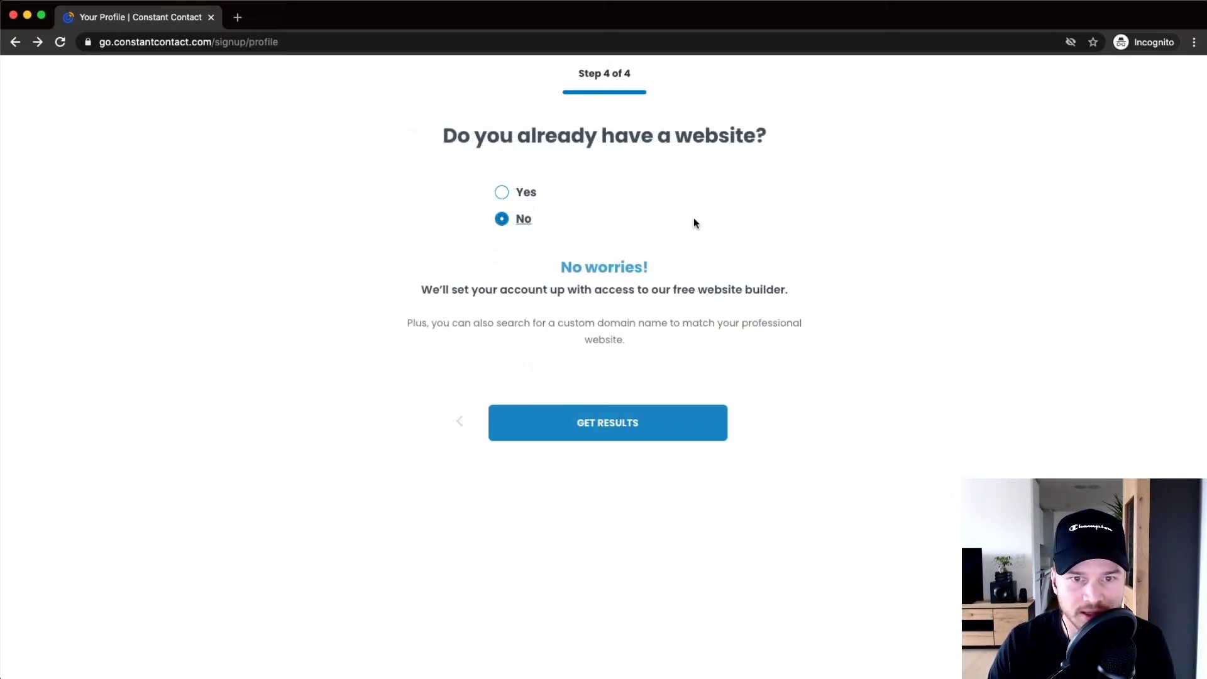
{"action": "left_click", "coordinate": [595, 431]}
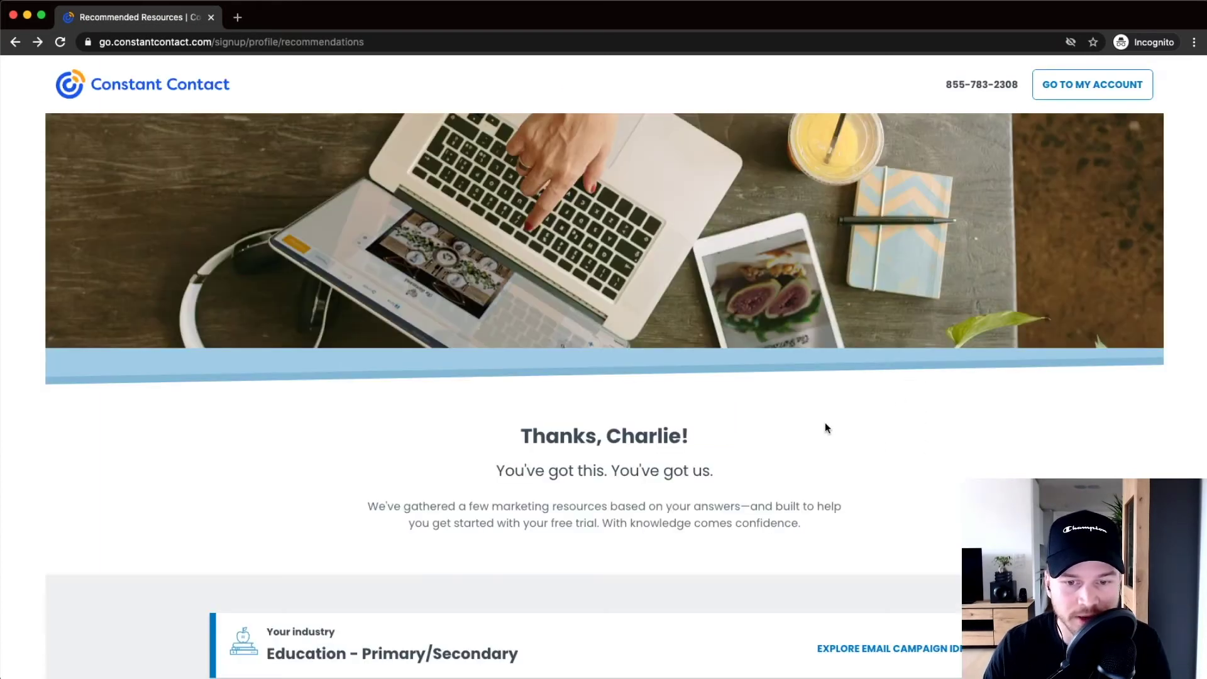
{"action": "scroll", "coordinate": [826, 428], "scroll_direction": "down", "scroll_amount": 5}
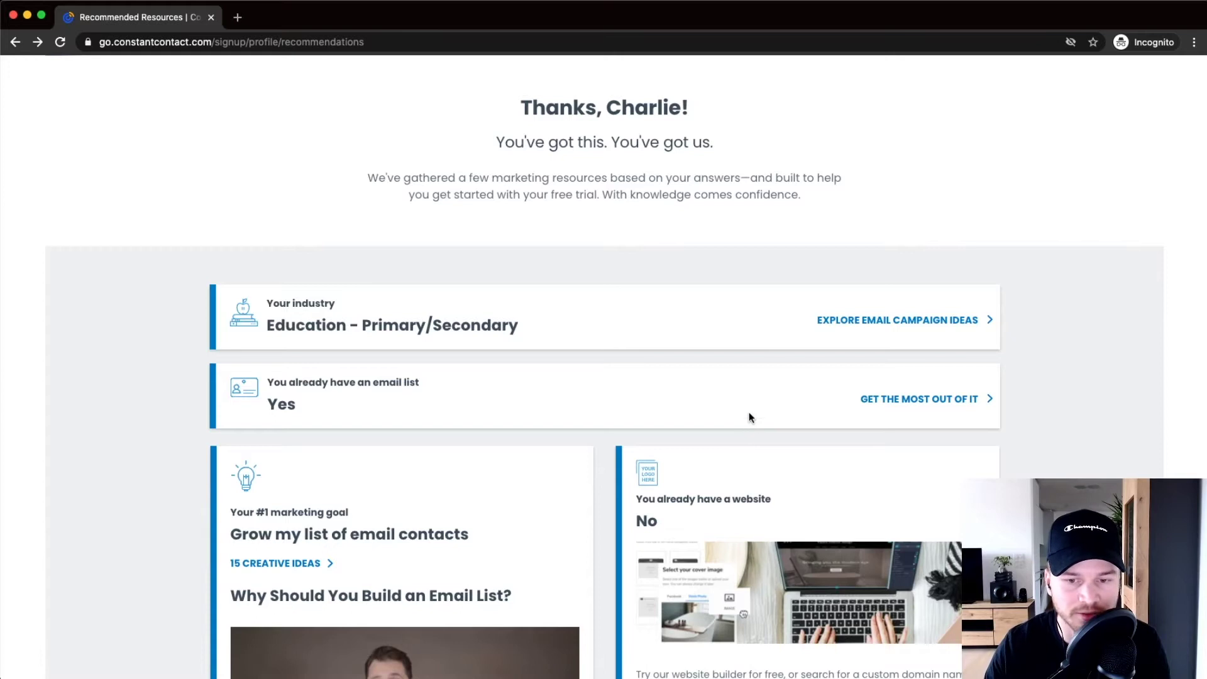
{"action": "scroll", "coordinate": [767, 380], "scroll_direction": "down", "scroll_amount": 3}
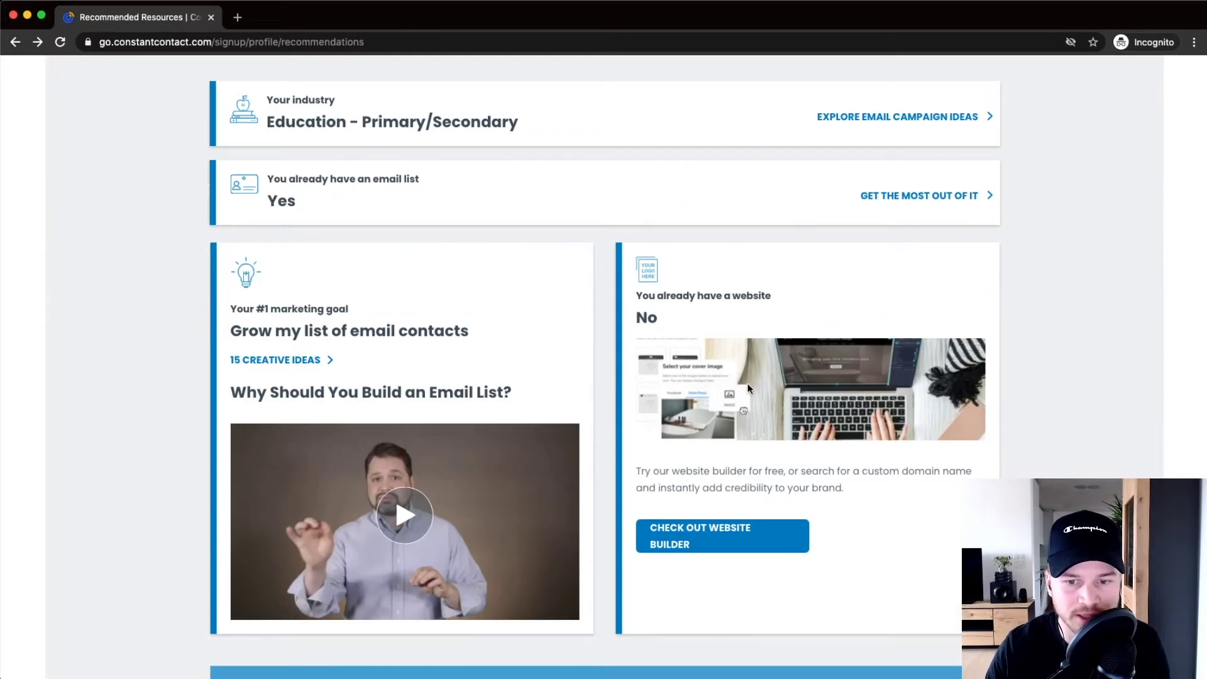
{"action": "scroll", "coordinate": [748, 388], "scroll_direction": "down", "scroll_amount": 1}
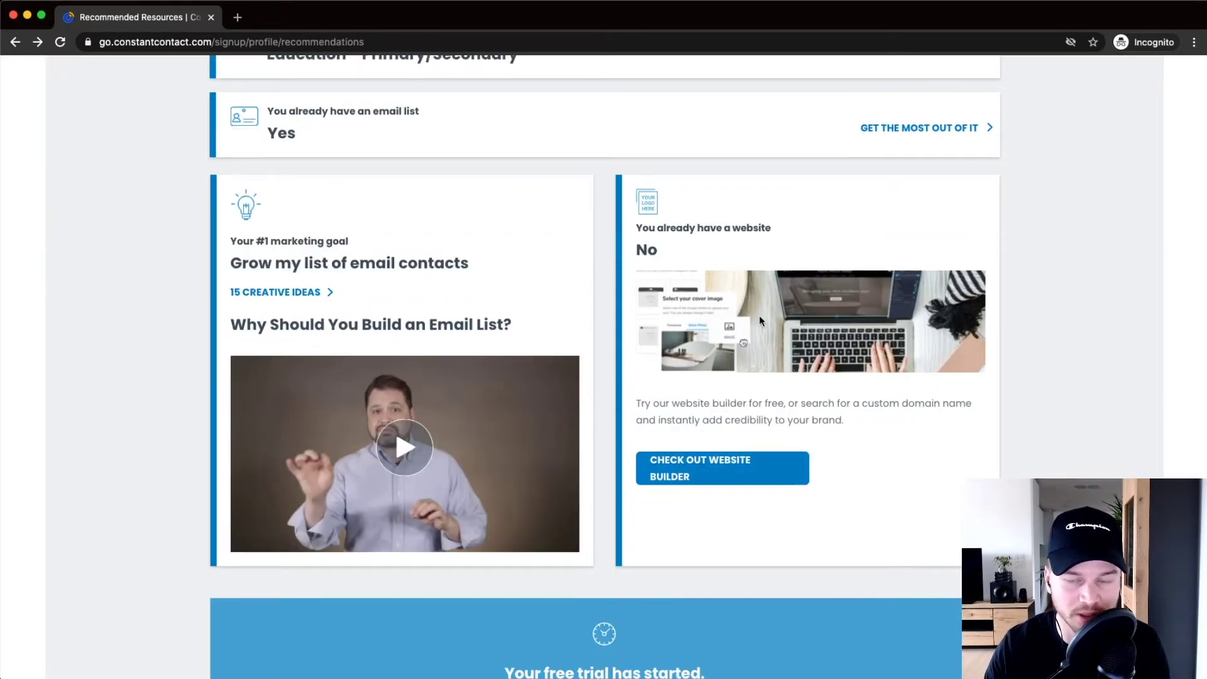
{"action": "scroll", "coordinate": [770, 412], "scroll_direction": "down", "scroll_amount": 3}
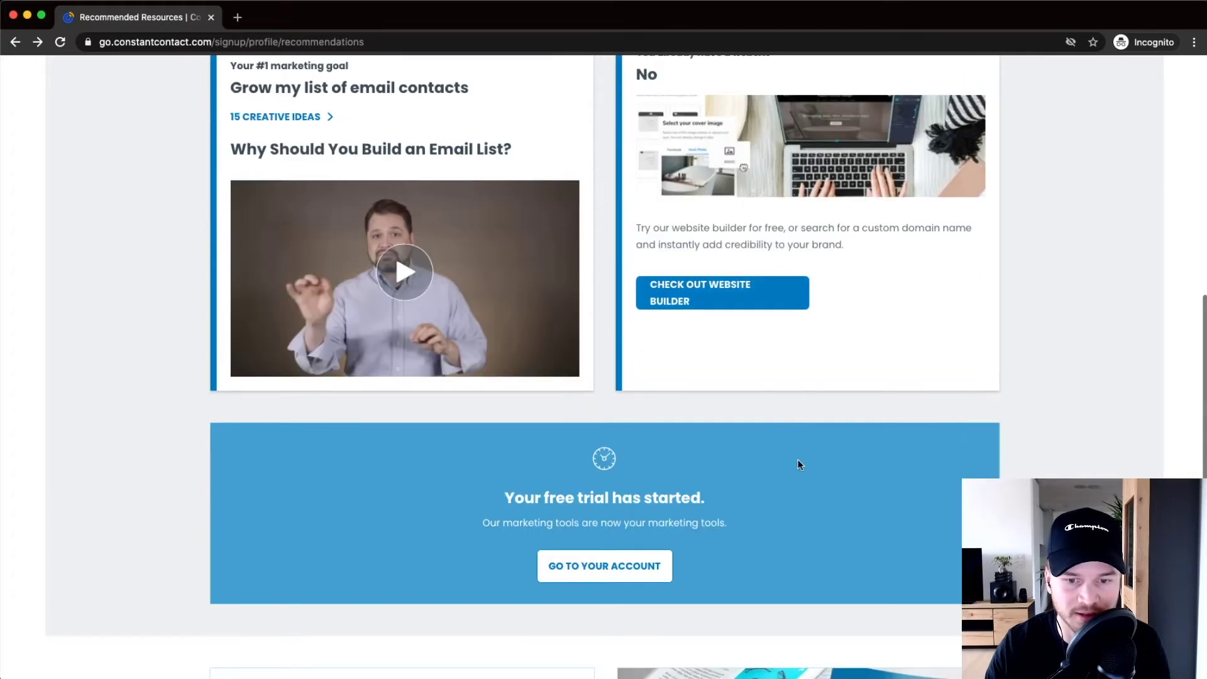
{"action": "scroll", "coordinate": [798, 465], "scroll_direction": "up", "scroll_amount": 8}
{"action": "scroll", "coordinate": [799, 469], "scroll_direction": "up", "scroll_amount": 4}
{"action": "scroll", "coordinate": [551, 429], "scroll_direction": "down", "scroll_amount": 10}
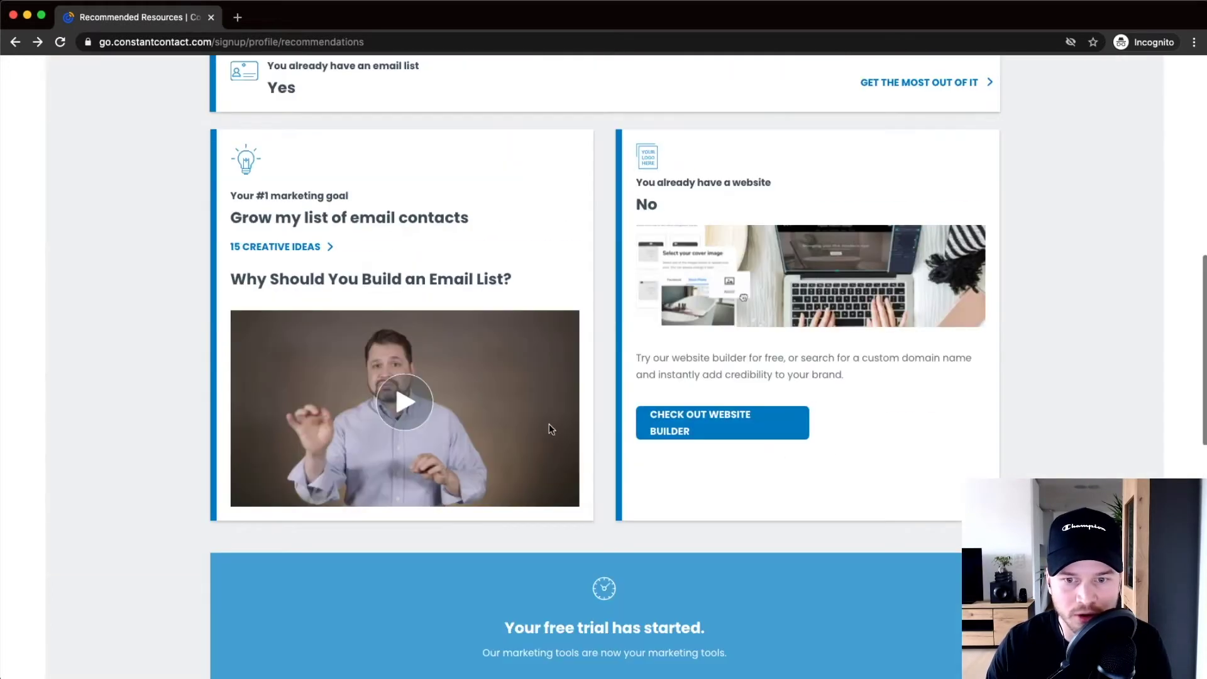
{"action": "scroll", "coordinate": [662, 436], "scroll_direction": "up", "scroll_amount": 7}
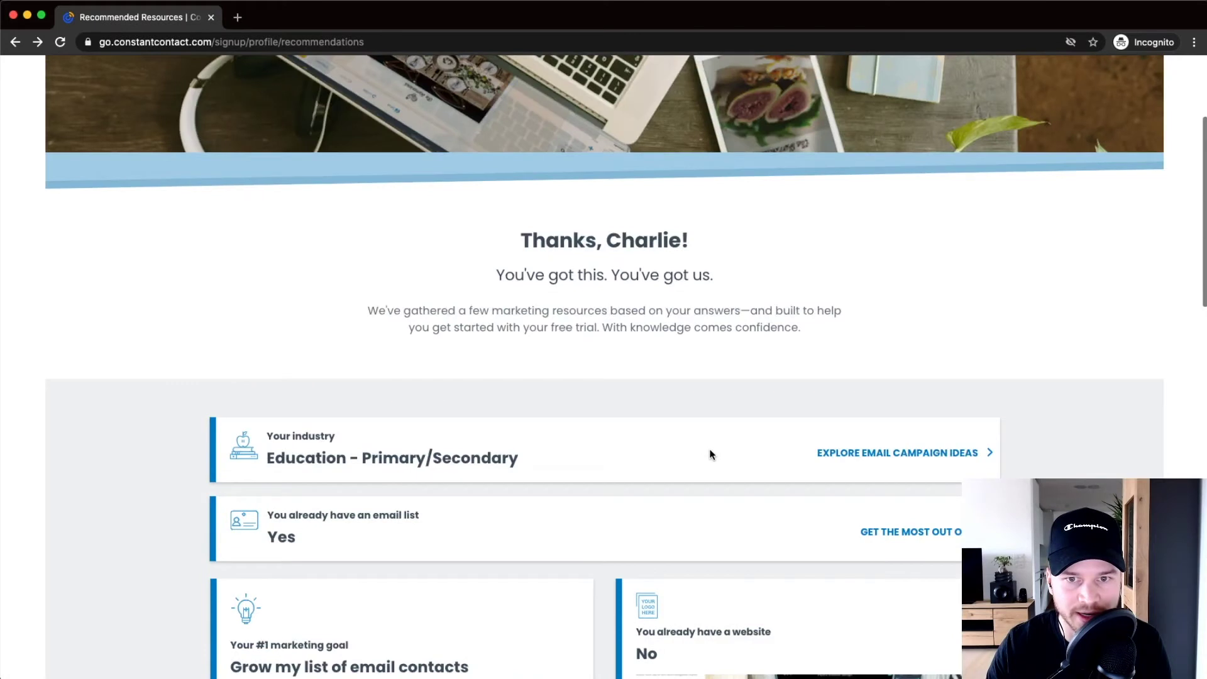
{"action": "scroll", "coordinate": [712, 454], "scroll_direction": "up", "scroll_amount": 3}
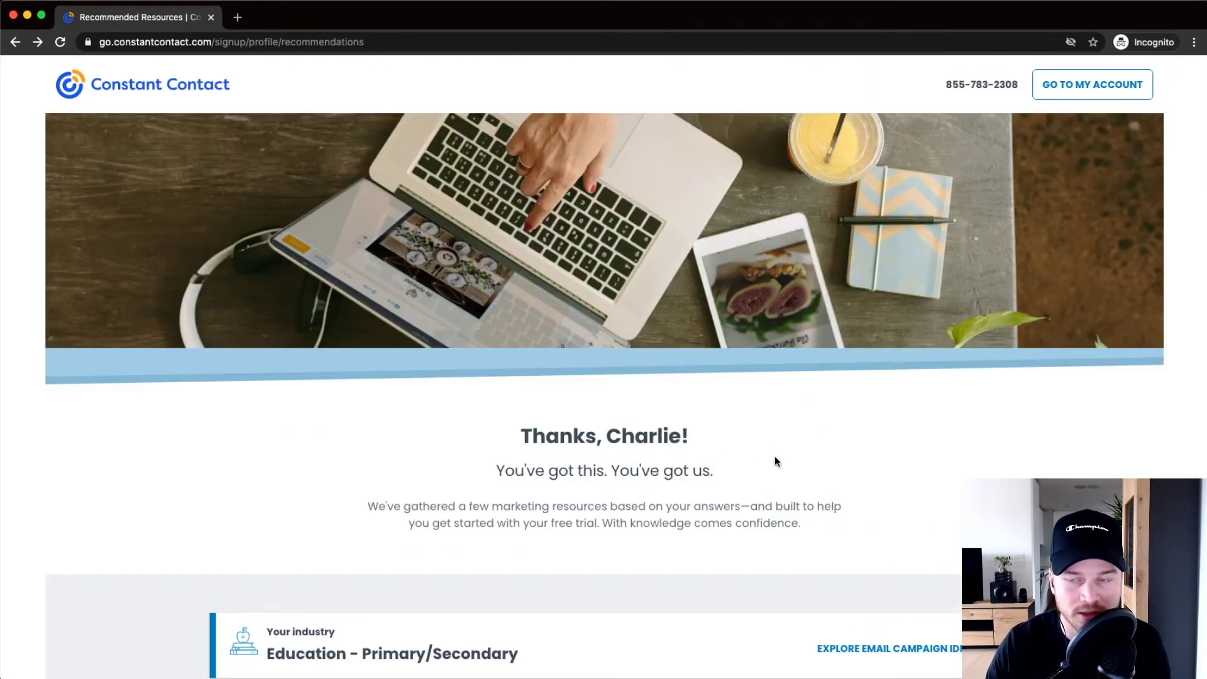
Step: Go from the recommendations page to the account dashboard via GO TO MY ACCOUNT
{"action": "left_click", "coordinate": [1084, 89]}
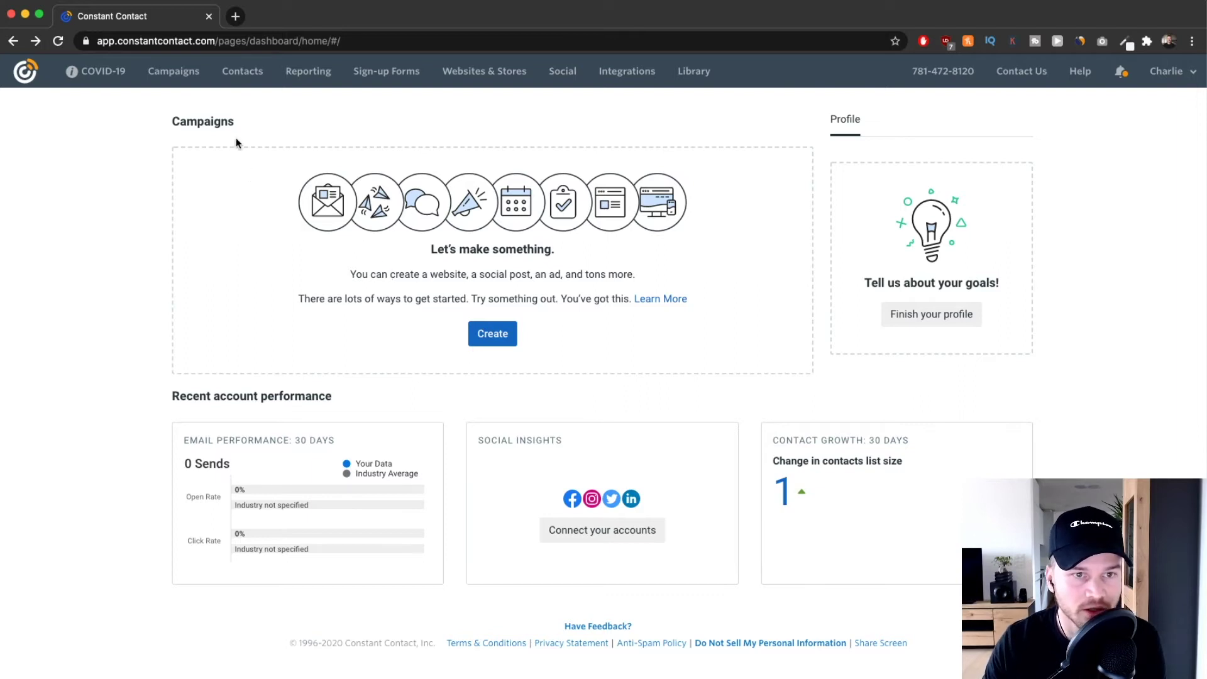
{"action": "scroll", "coordinate": [367, 196], "scroll_direction": "up", "scroll_amount": 3}
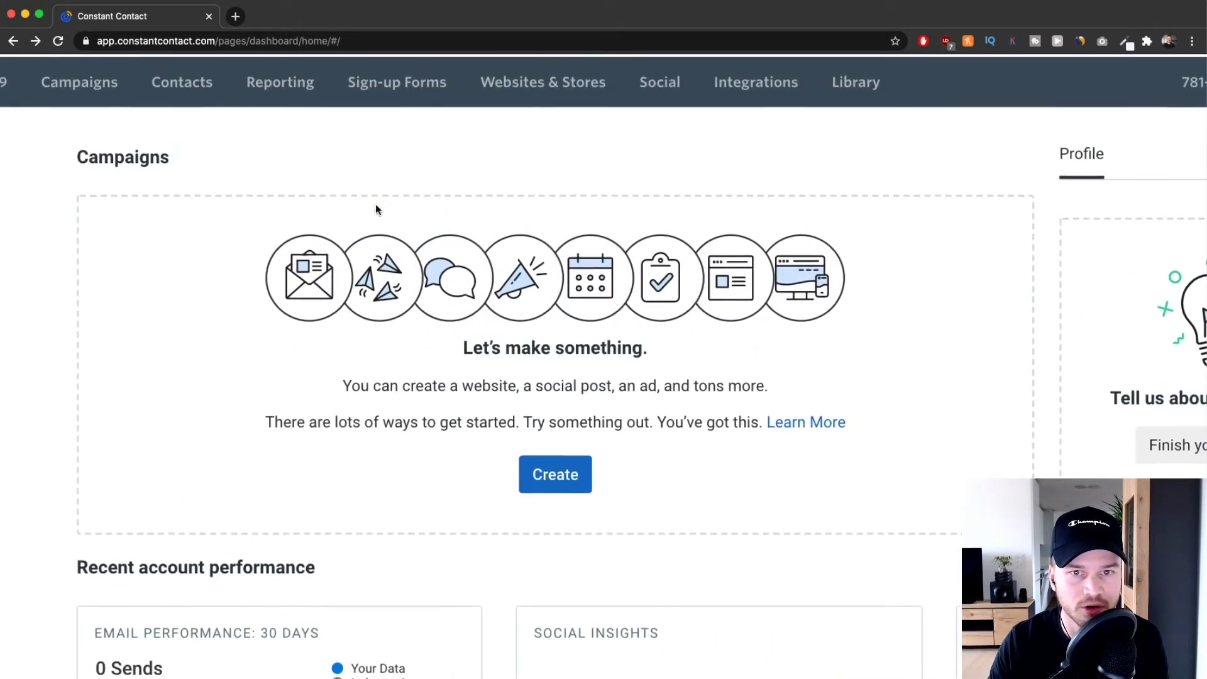
{"action": "scroll", "coordinate": [393, 209], "scroll_direction": "left", "scroll_amount": 5}
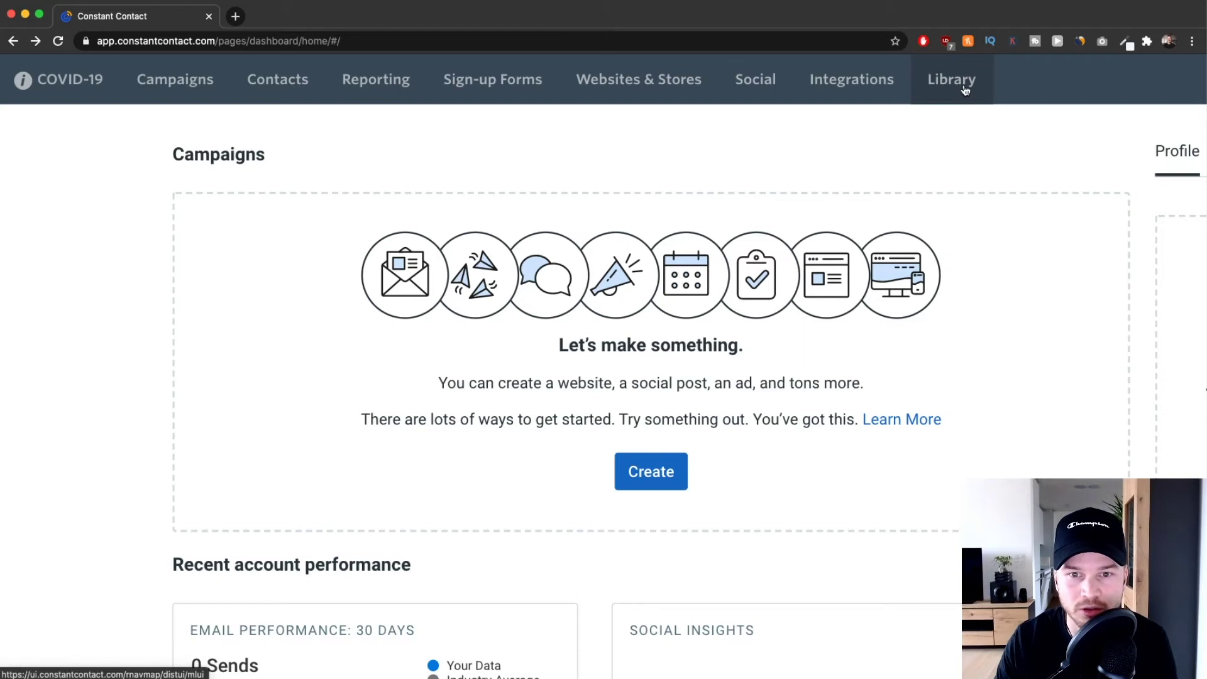
Step: Reset the browser zoom and open the account name dropdown at the top right
{"action": "key", "text": "ctrl+0"}
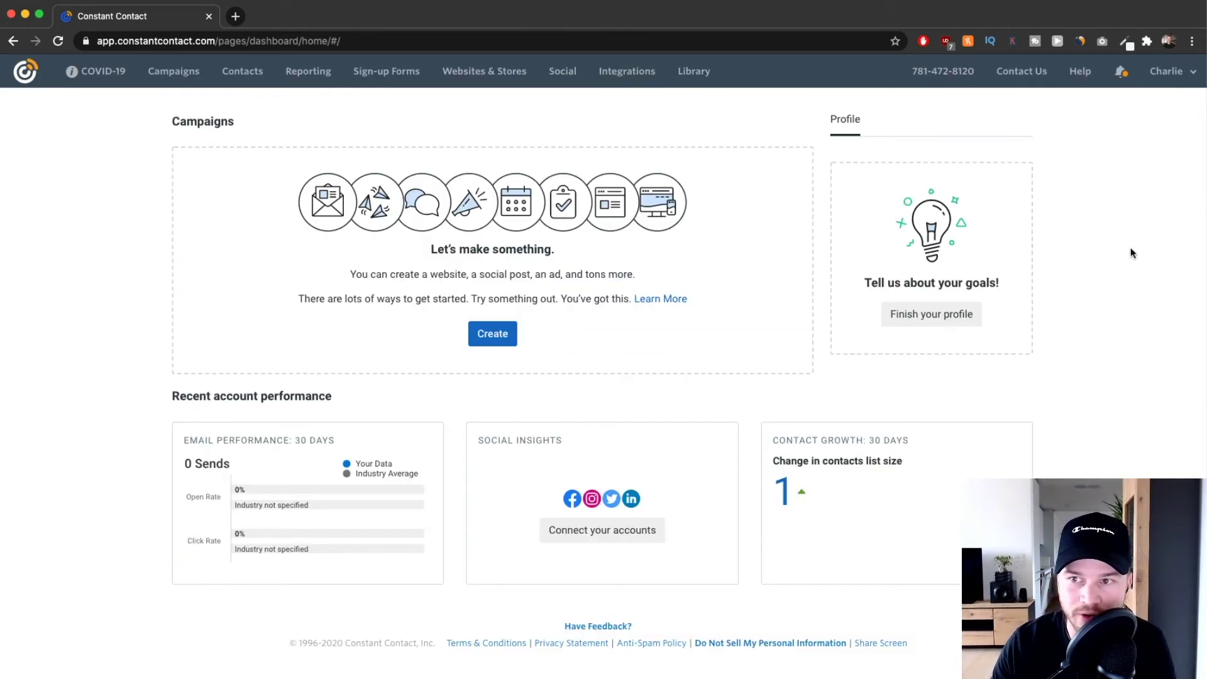
{"action": "left_click", "coordinate": [1169, 76]}
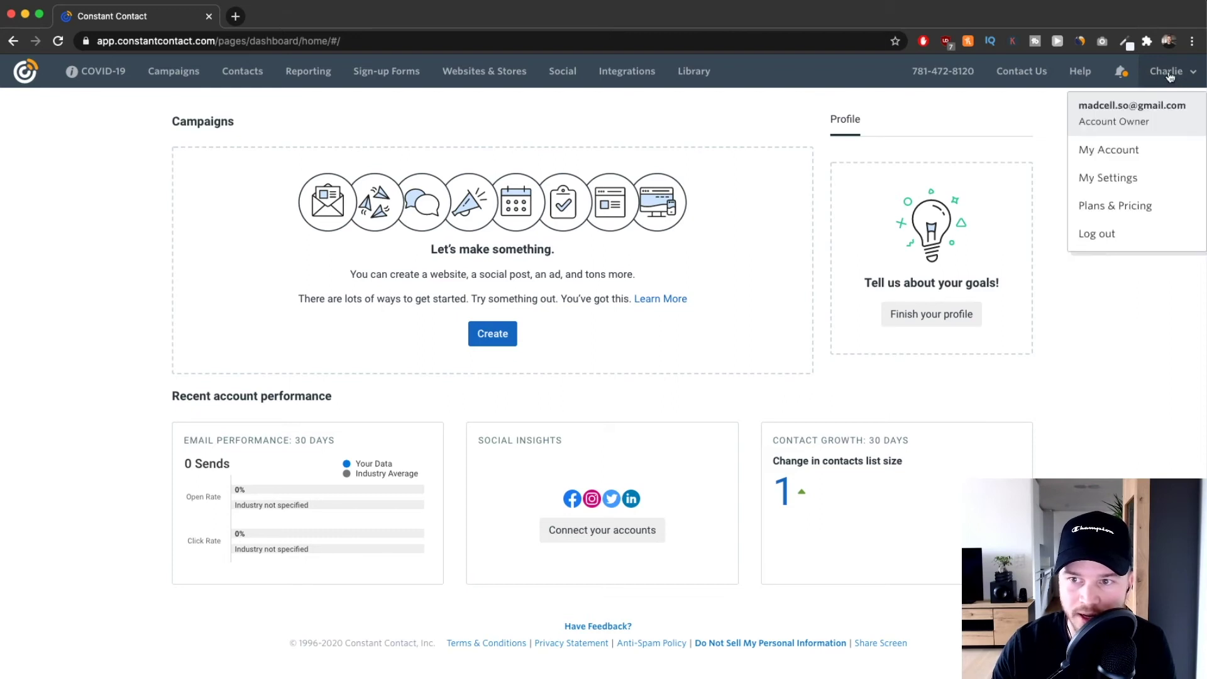
Step: Go to My Settings and choose Edit Address for the empty Organization Address
{"action": "left_click", "coordinate": [1130, 178]}
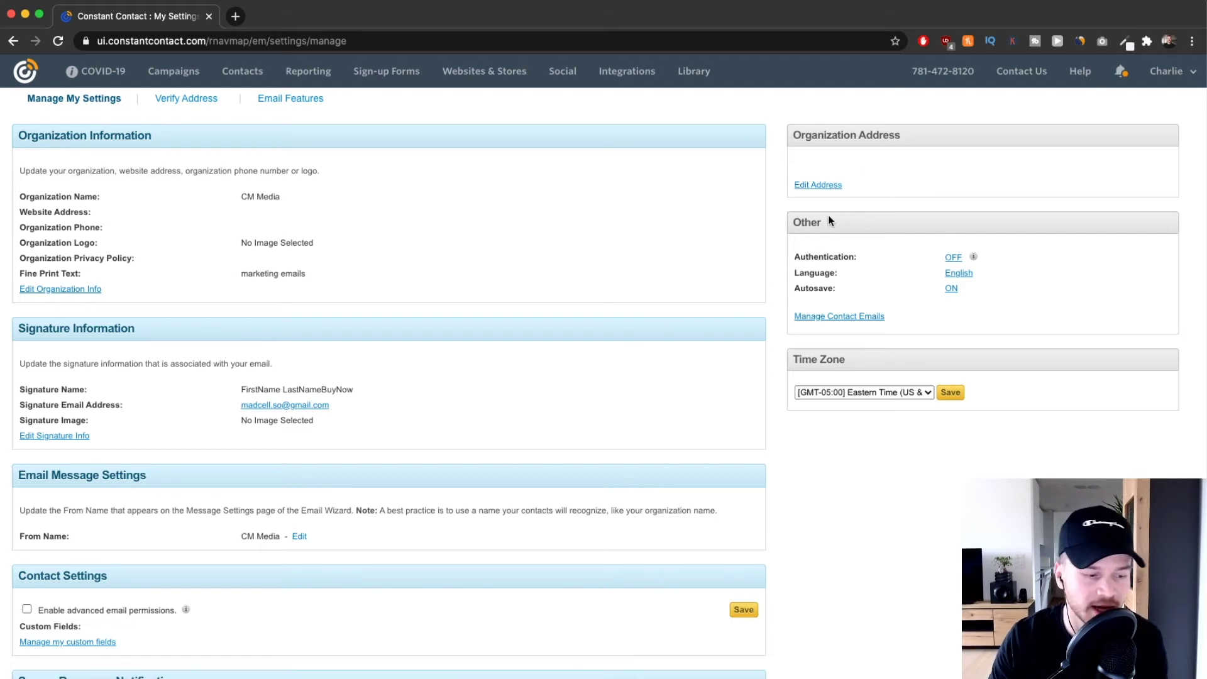
{"action": "scroll", "coordinate": [855, 178], "scroll_direction": "up", "scroll_amount": 5}
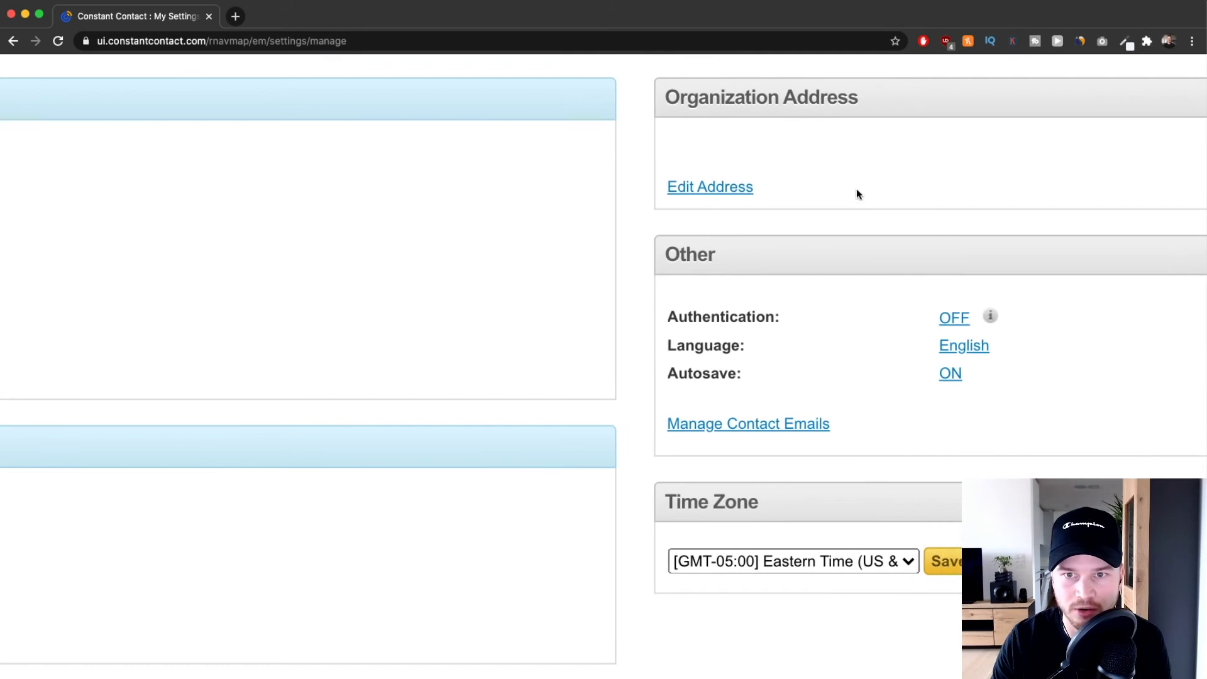
{"action": "left_click", "coordinate": [668, 194]}
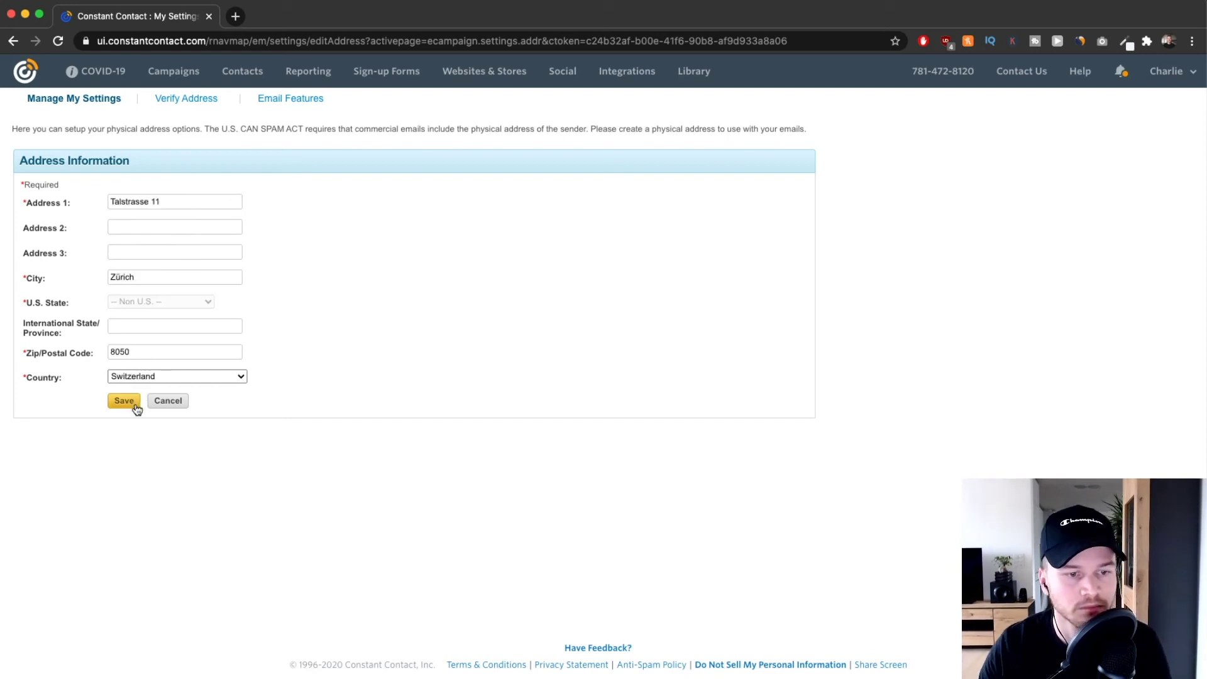
Step: Save the Zürich, Switzerland organization address and confirm it appears in settings
{"action": "left_click", "coordinate": [133, 404]}
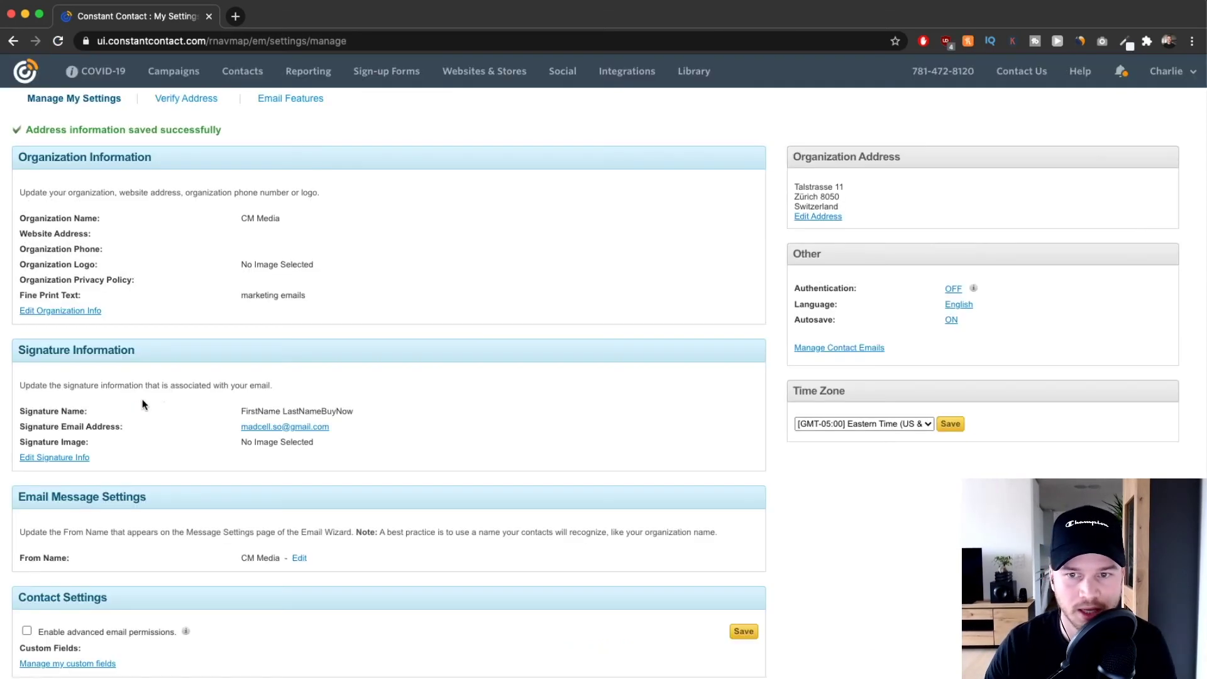
{"action": "scroll", "coordinate": [863, 185], "scroll_direction": "up", "scroll_amount": 5}
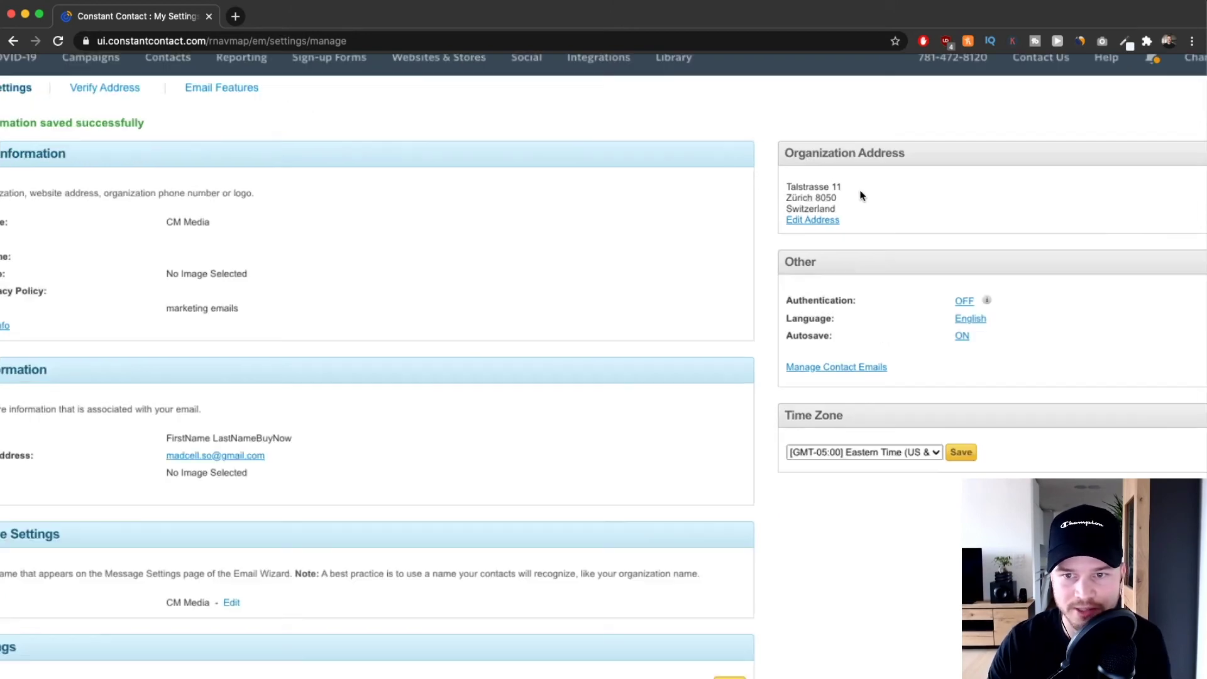
{"action": "scroll", "coordinate": [796, 208], "scroll_direction": "down", "scroll_amount": 5}
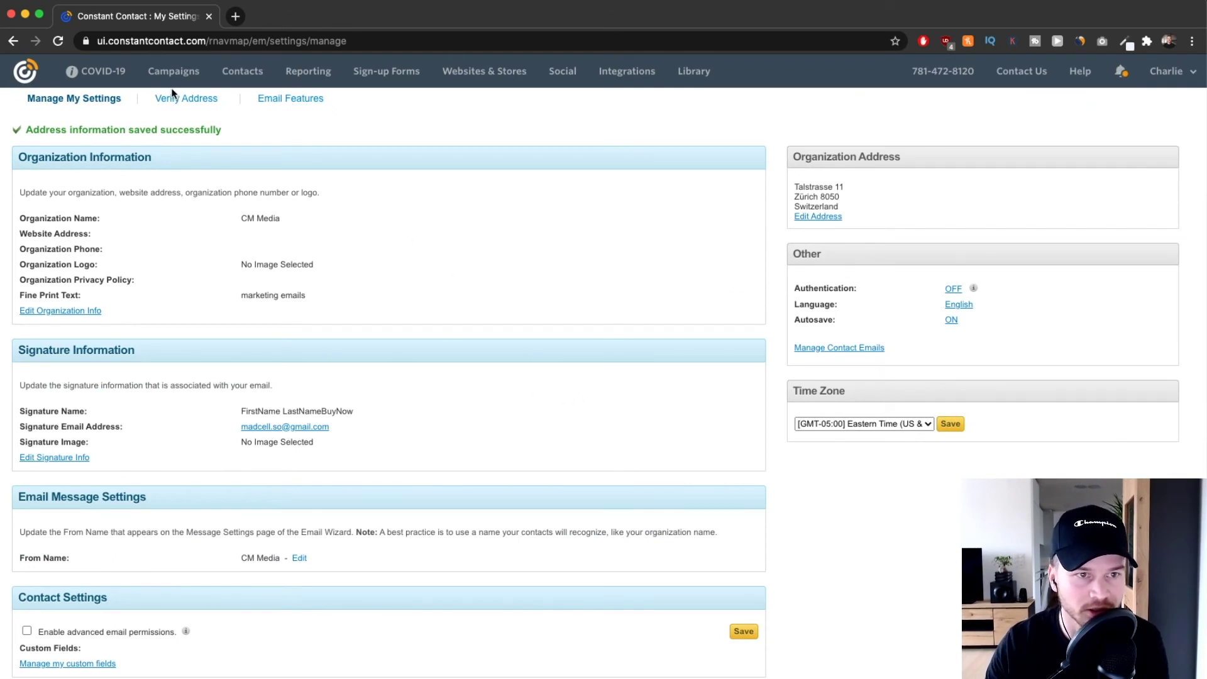
{"action": "scroll", "coordinate": [172, 93], "scroll_direction": "up", "scroll_amount": 5}
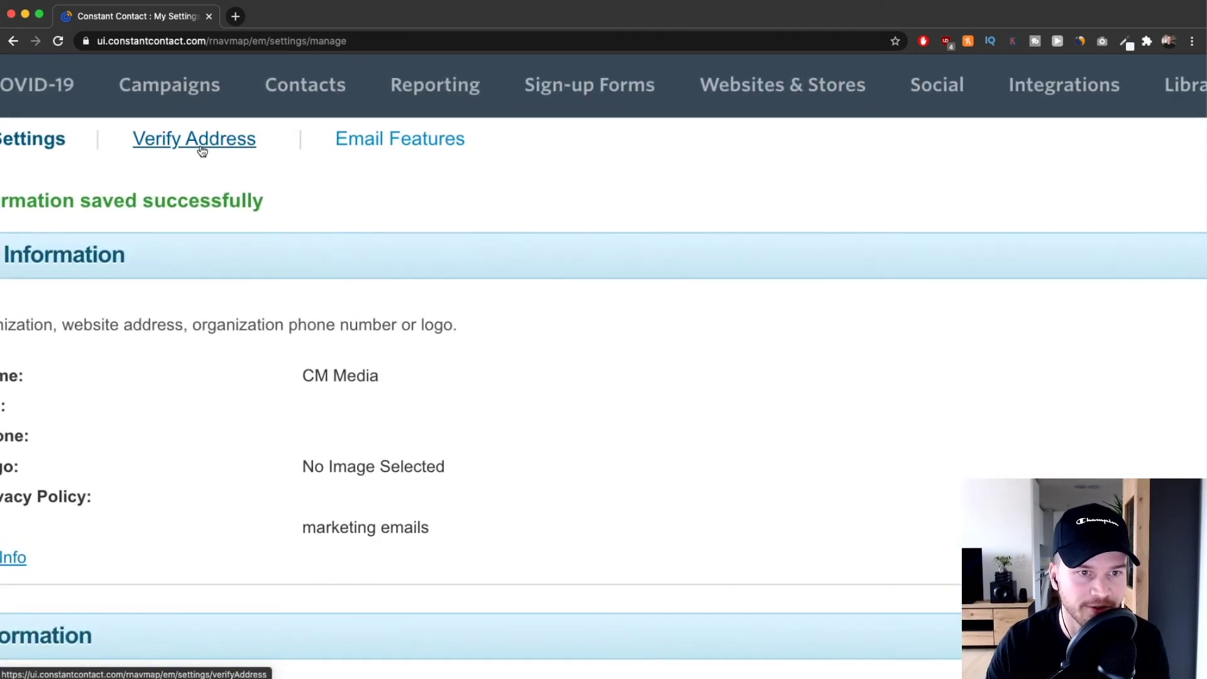
Step: Open the Verify Address tab and check the account email's Verification Pending status
{"action": "left_click", "coordinate": [201, 150]}
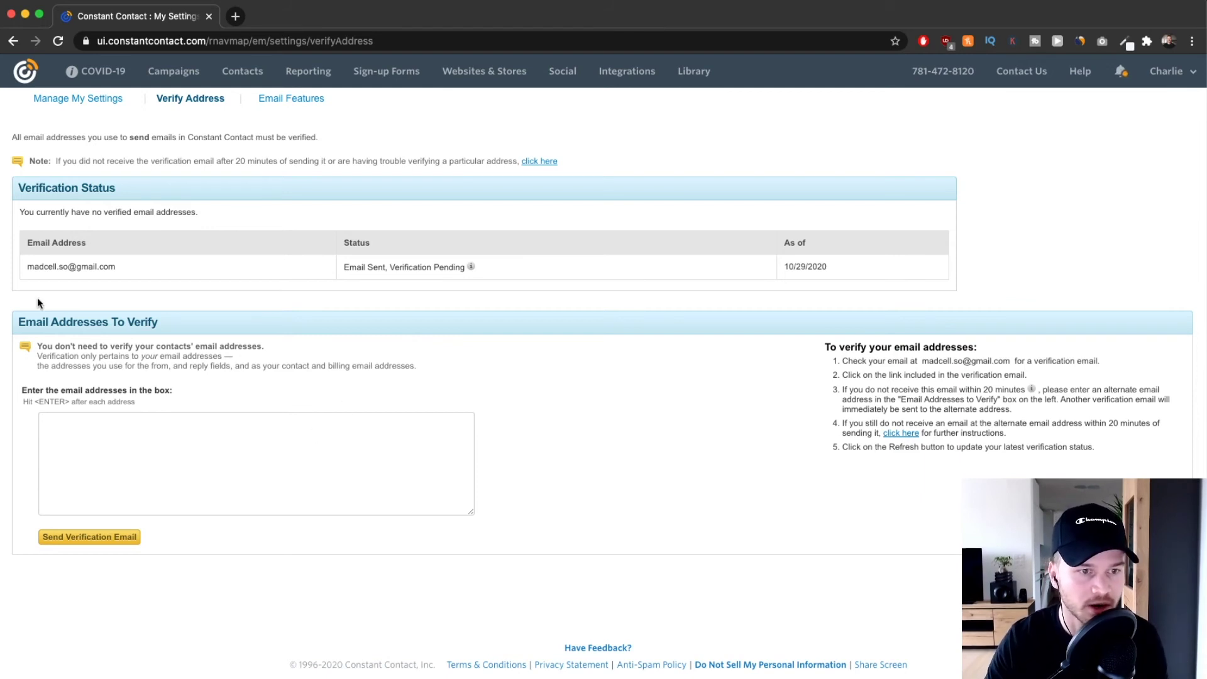
{"action": "scroll", "coordinate": [45, 265], "scroll_direction": "up", "scroll_amount": 10}
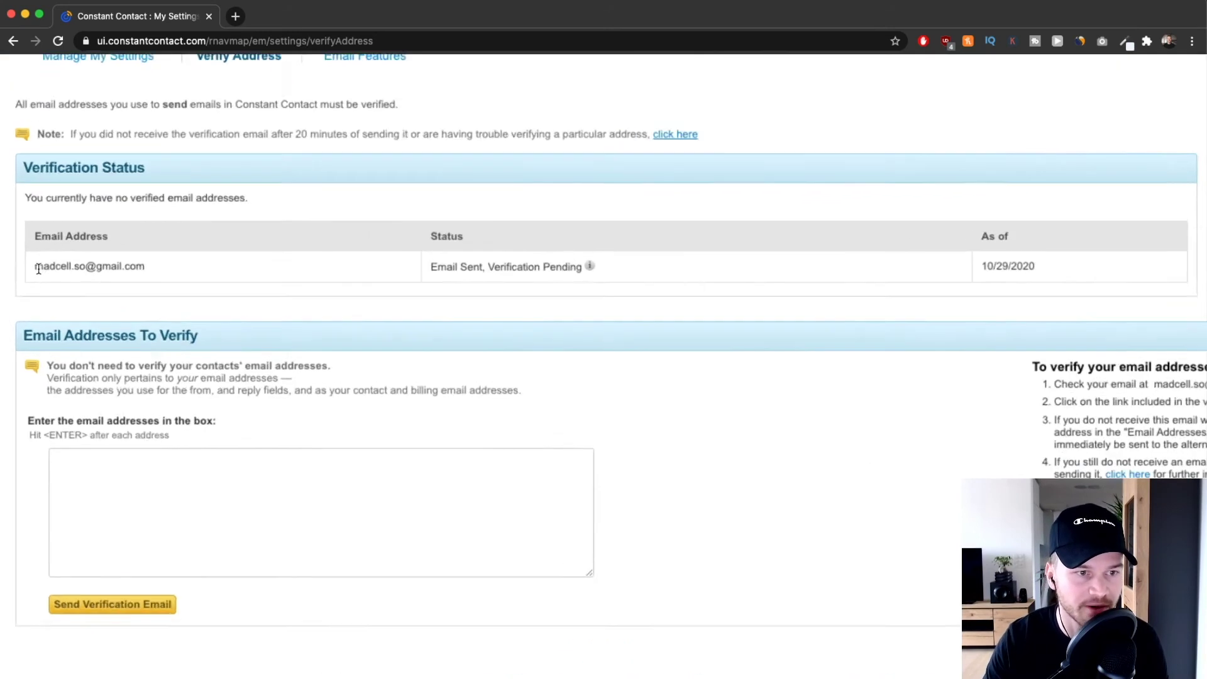
{"action": "left_click_drag", "start_coordinate": [58, 264], "coordinate": [217, 258]}
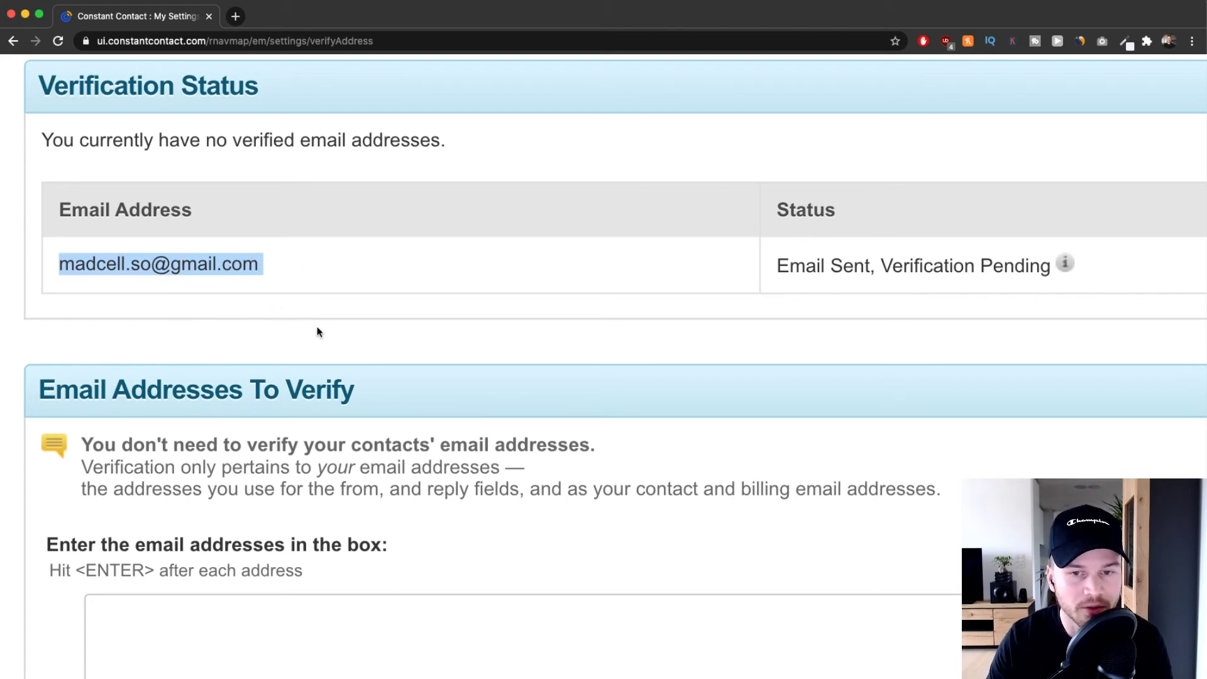
{"action": "scroll", "coordinate": [332, 325], "scroll_direction": "down", "scroll_amount": 5}
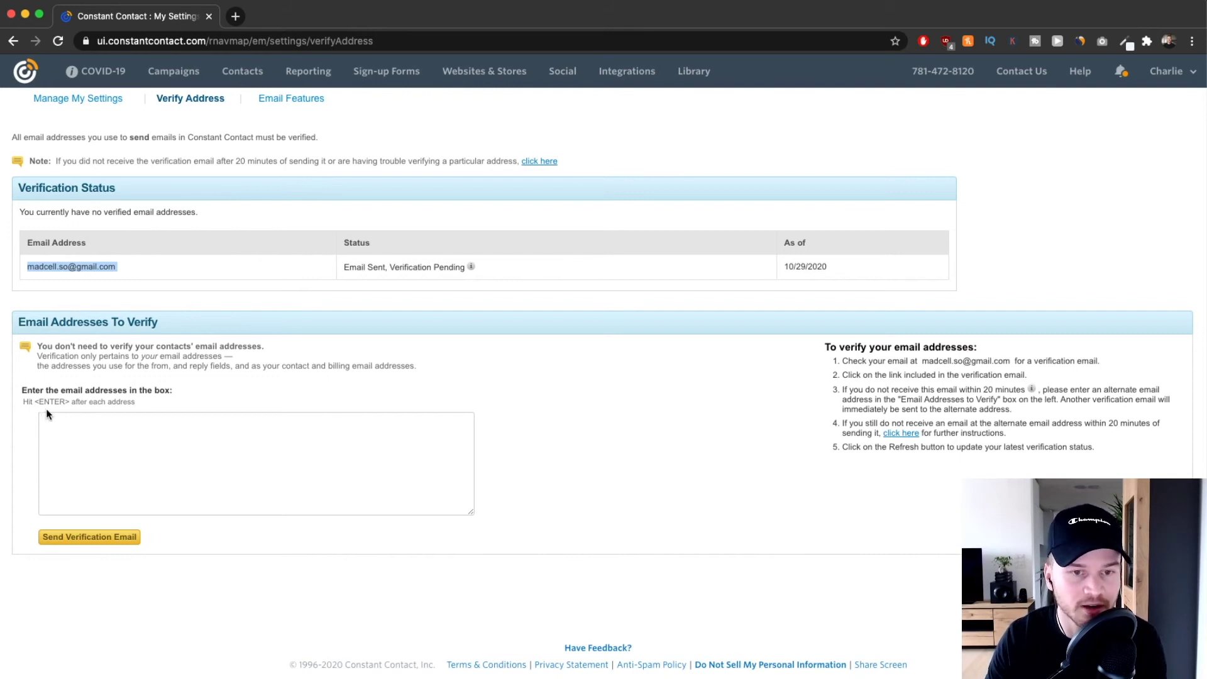
{"action": "scroll", "coordinate": [56, 406], "scroll_direction": "up", "scroll_amount": 5}
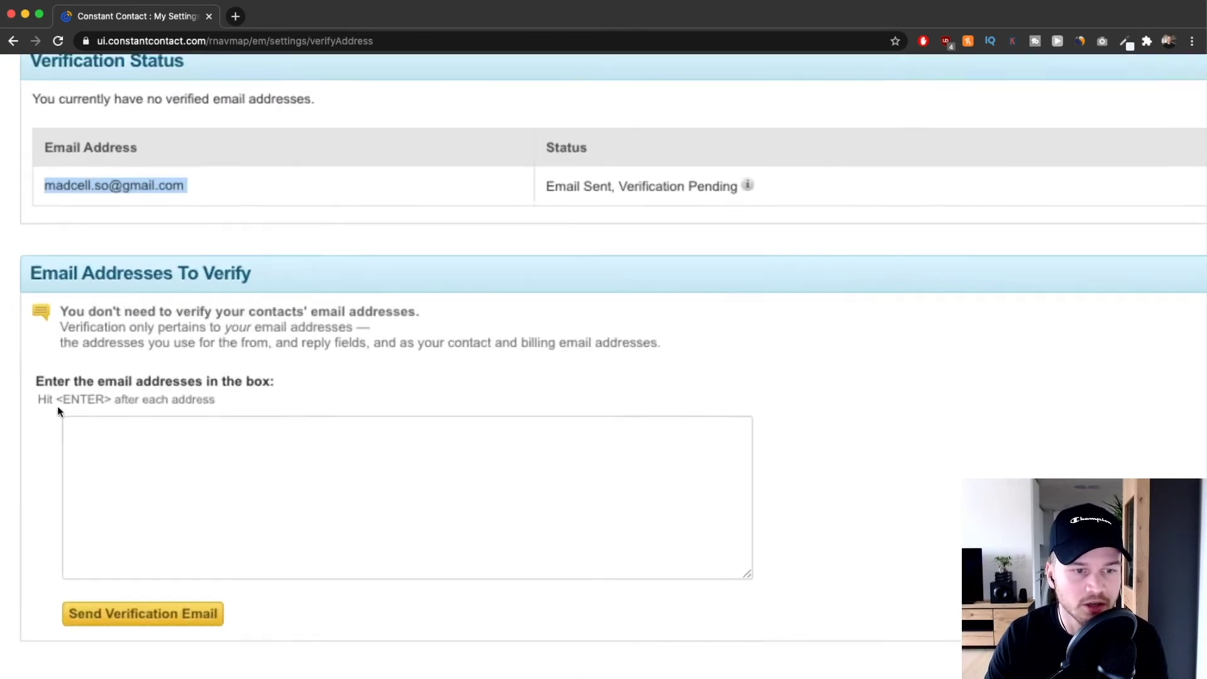
Step: Enter the company email address to verify, correcting its domain ending to .com
{"action": "left_click", "coordinate": [159, 459]}
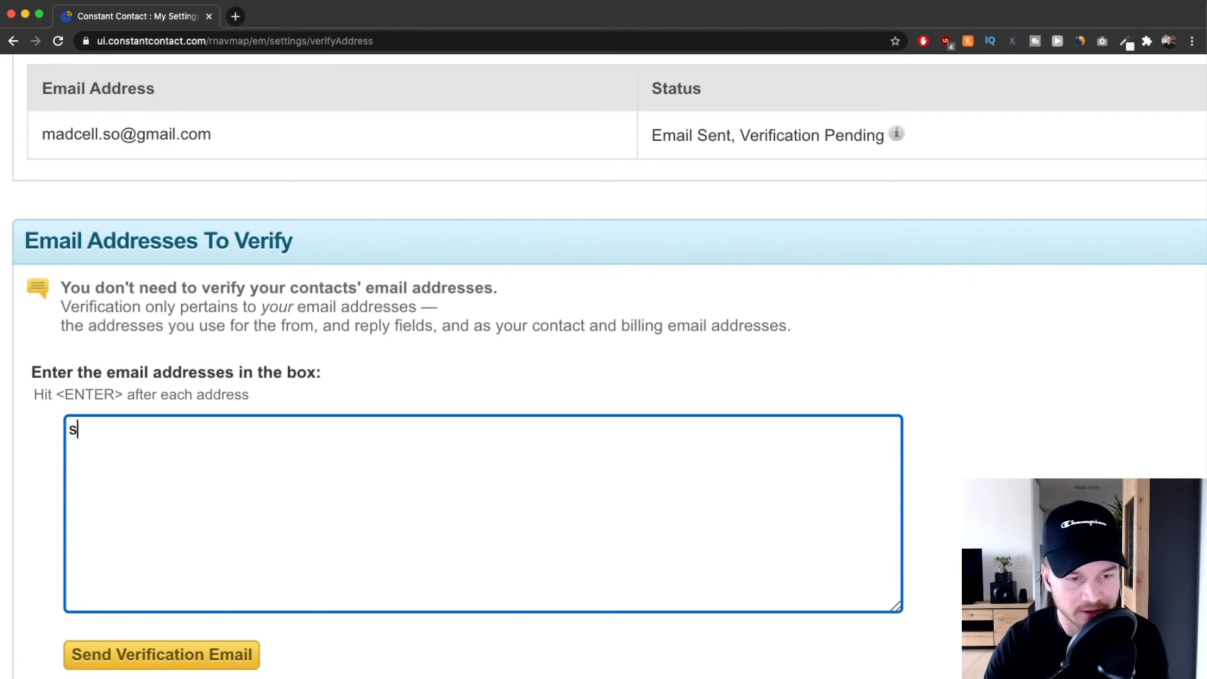
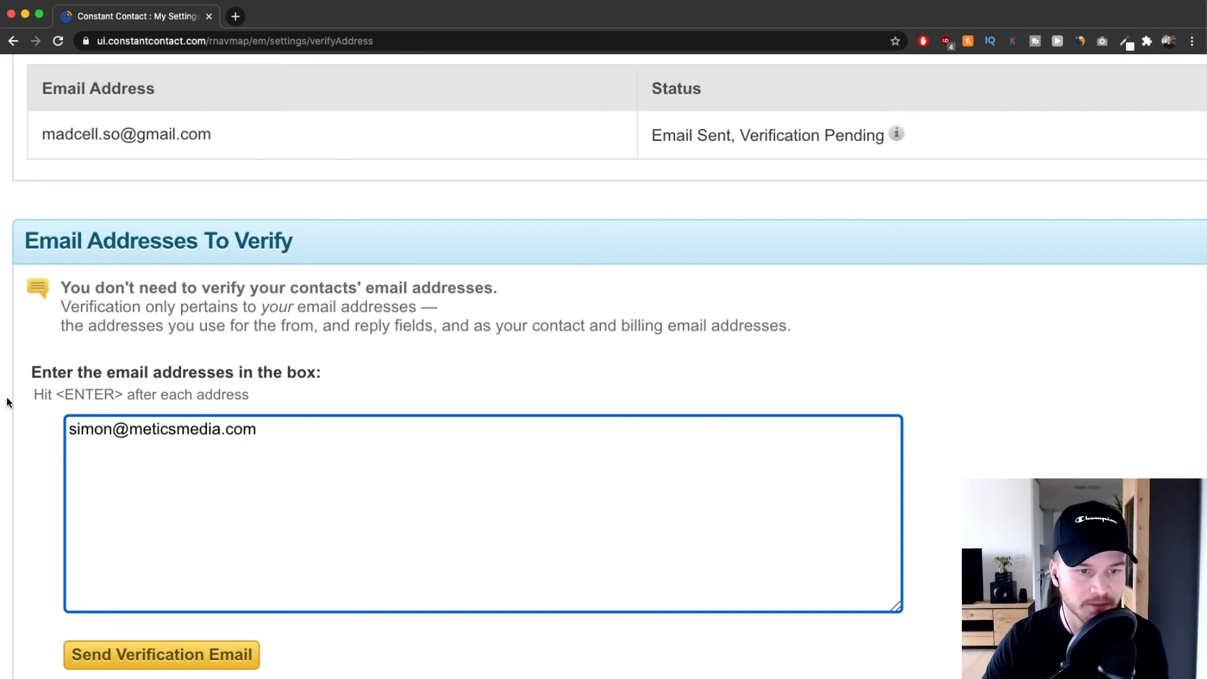
{"action": "left_click_drag", "start_coordinate": [130, 428], "coordinate": [236, 430]}
{"action": "key", "text": "super+minus"}
{"action": "key", "text": "super+minus"}
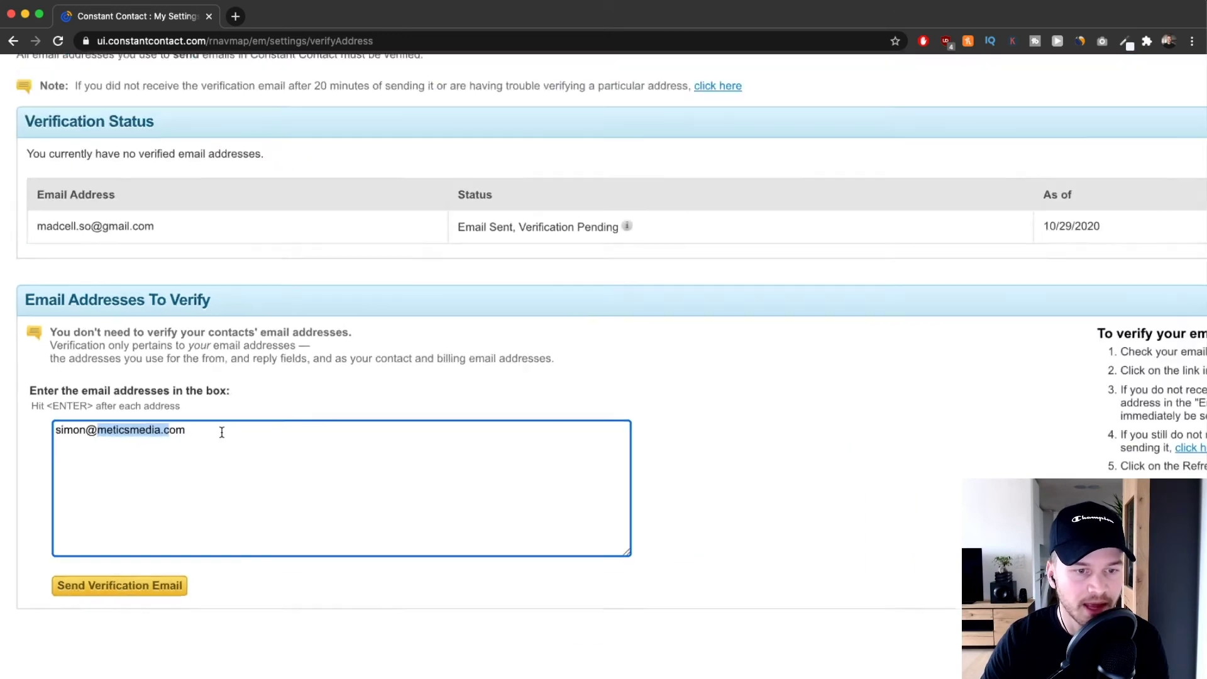
{"action": "key", "text": "super+minus"}
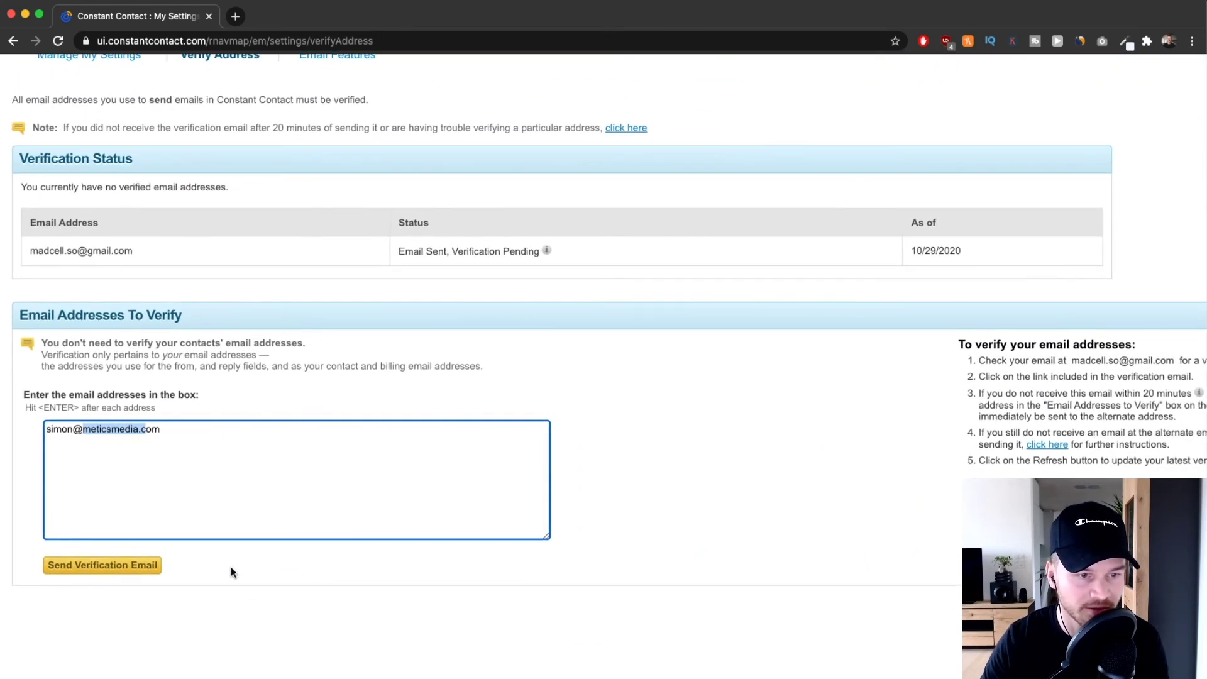
Step: Send the verification email and check the new address listed as pending
{"action": "left_click", "coordinate": [232, 570]}
{"action": "left_click", "coordinate": [102, 564]}
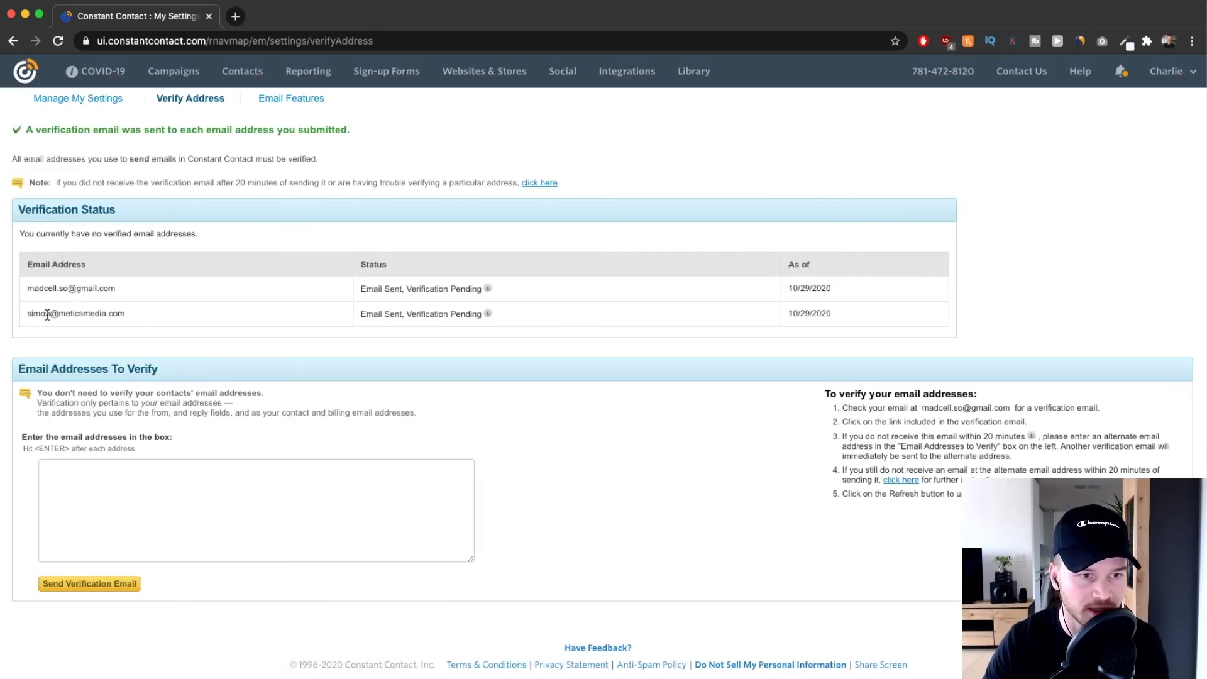
{"action": "scroll", "coordinate": [48, 317], "scroll_direction": "up", "scroll_amount": 5}
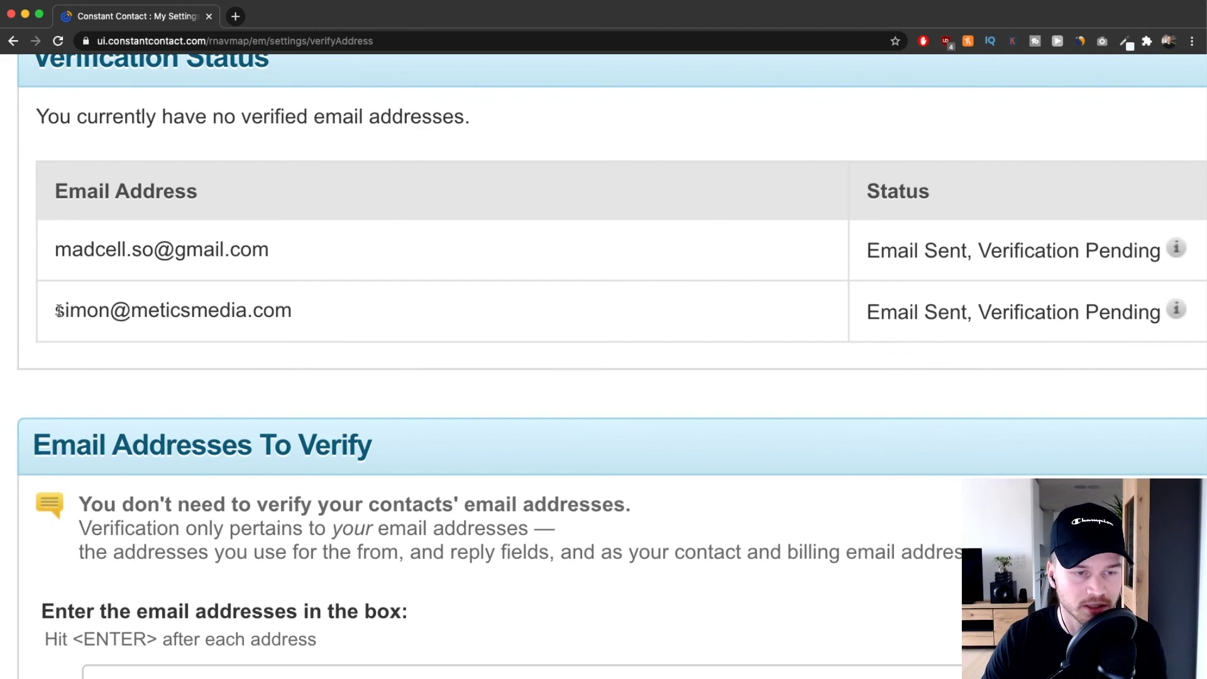
{"action": "left_click_drag", "start_coordinate": [55, 312], "coordinate": [320, 332]}
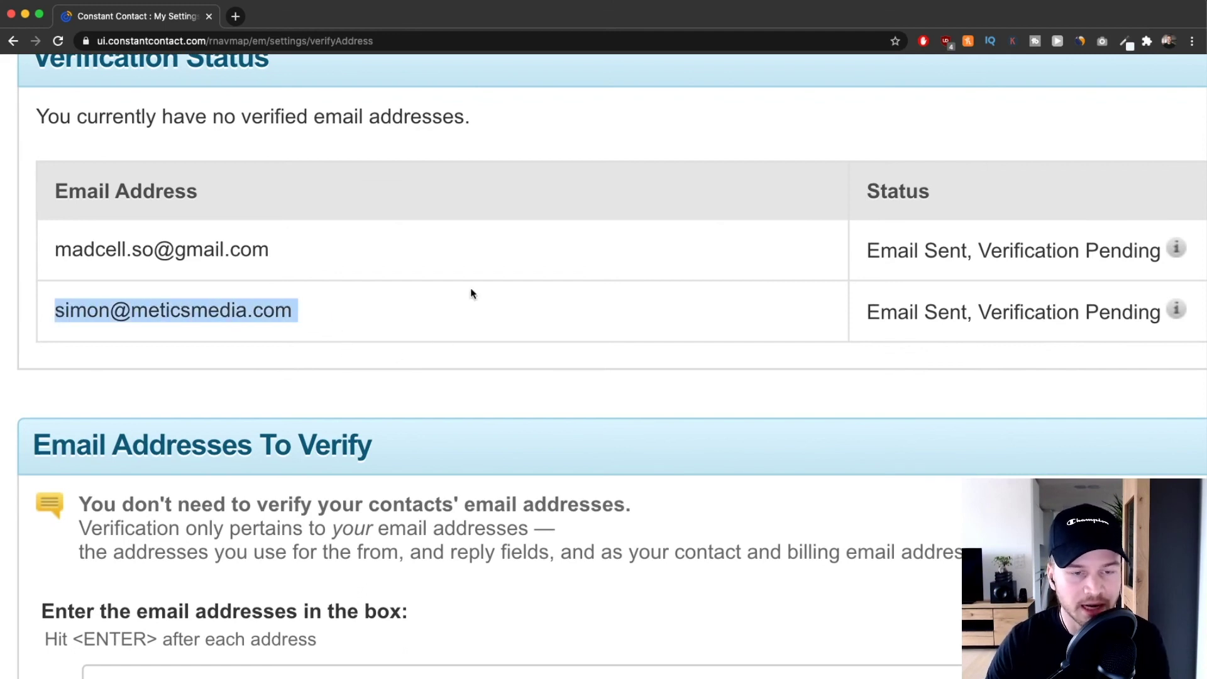
{"action": "scroll", "coordinate": [695, 318], "scroll_direction": "down", "scroll_amount": 5}
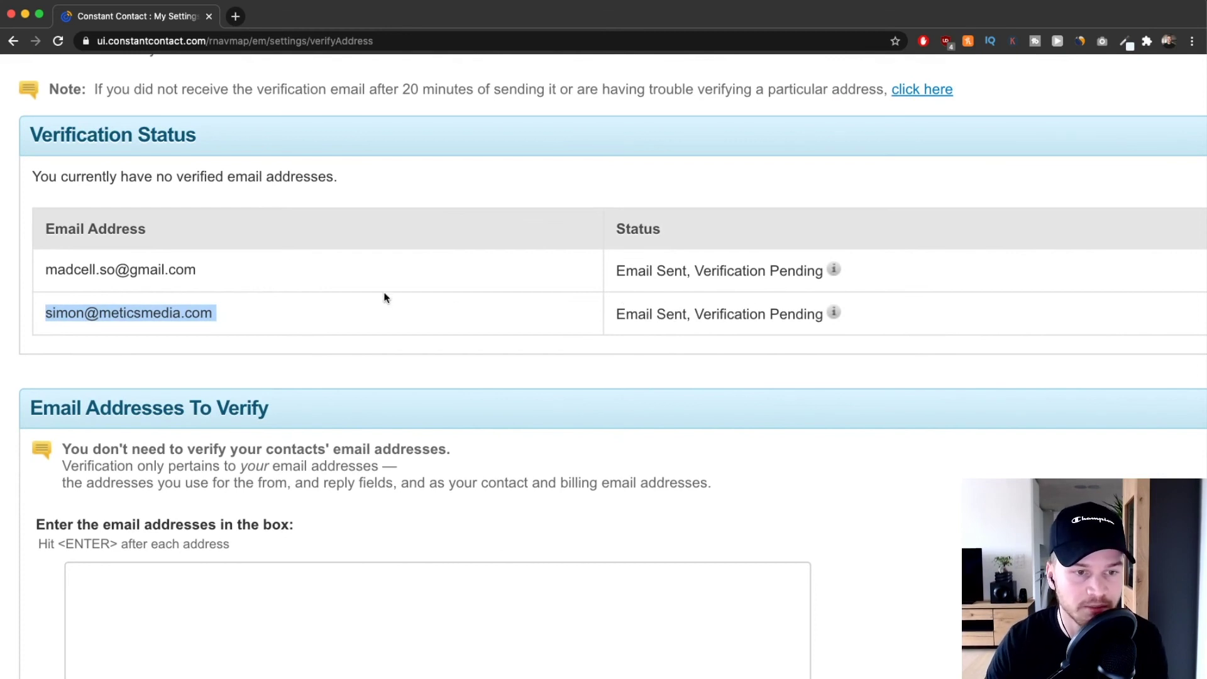
{"action": "left_click_drag", "start_coordinate": [231, 316], "coordinate": [51, 311]}
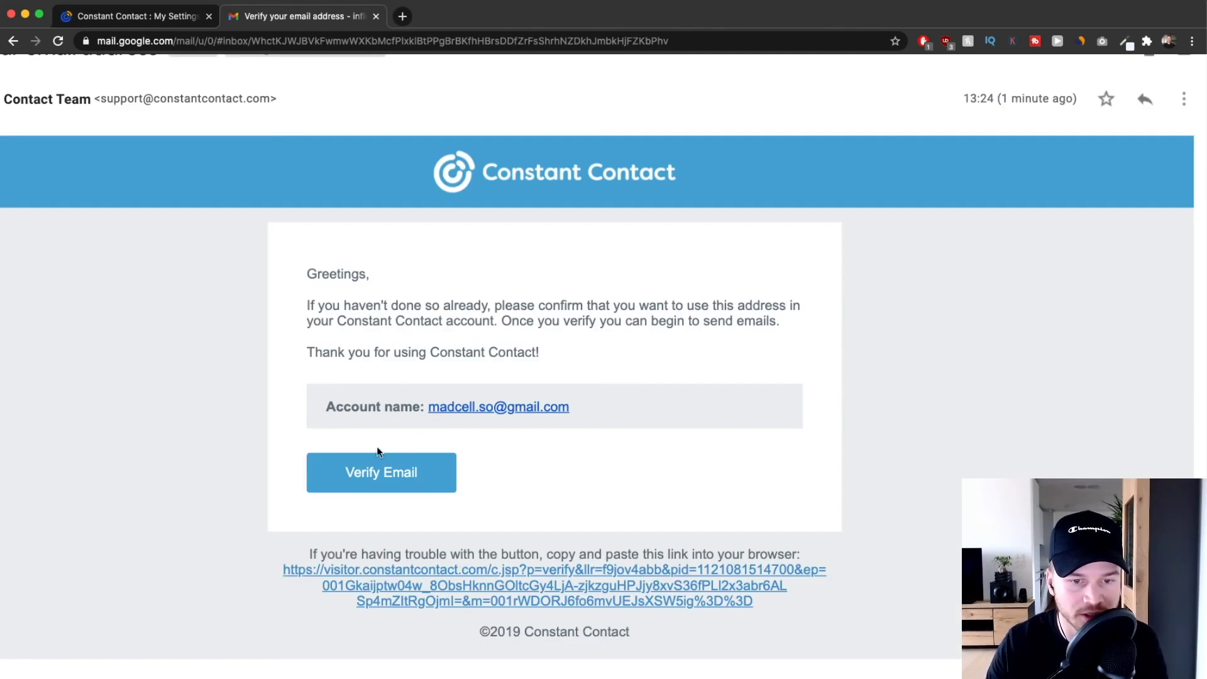
Step: Click Verify Email in the Gmail message, then Take me to Constant Contact
{"action": "left_click", "coordinate": [406, 479]}
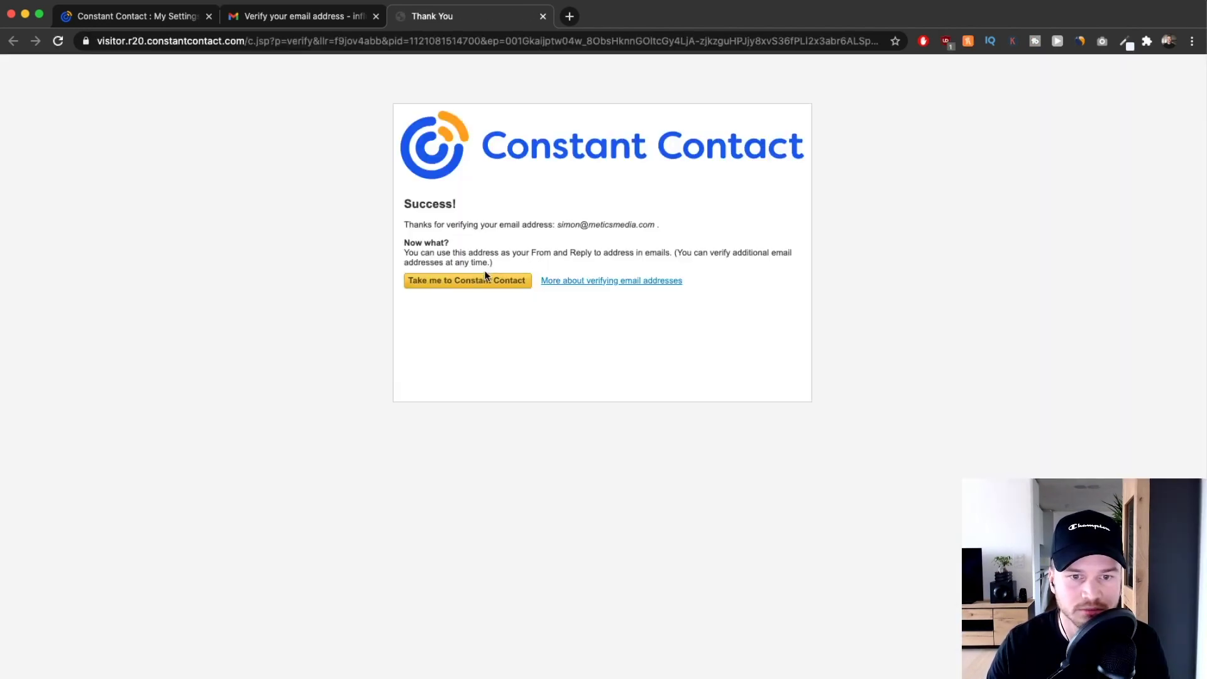
{"action": "left_click", "coordinate": [474, 291]}
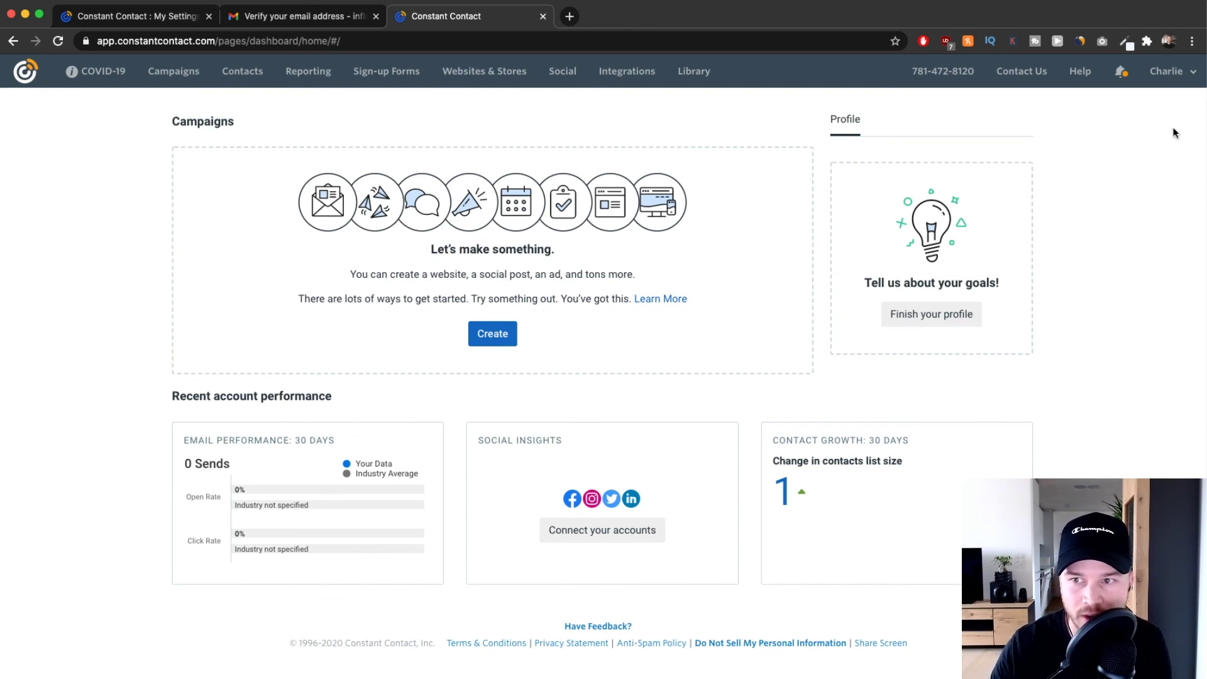
Step: Go to the Verify Address tab under My Settings in the account menu
{"action": "left_click", "coordinate": [1177, 75]}
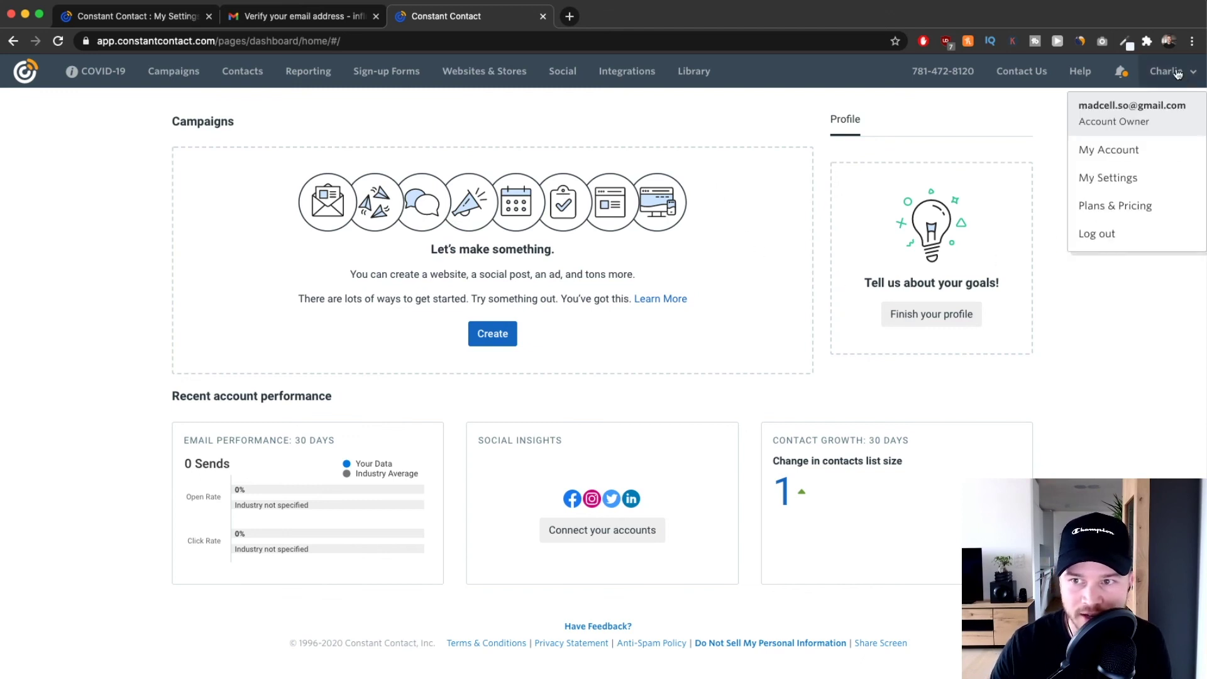
{"action": "left_click", "coordinate": [1104, 178]}
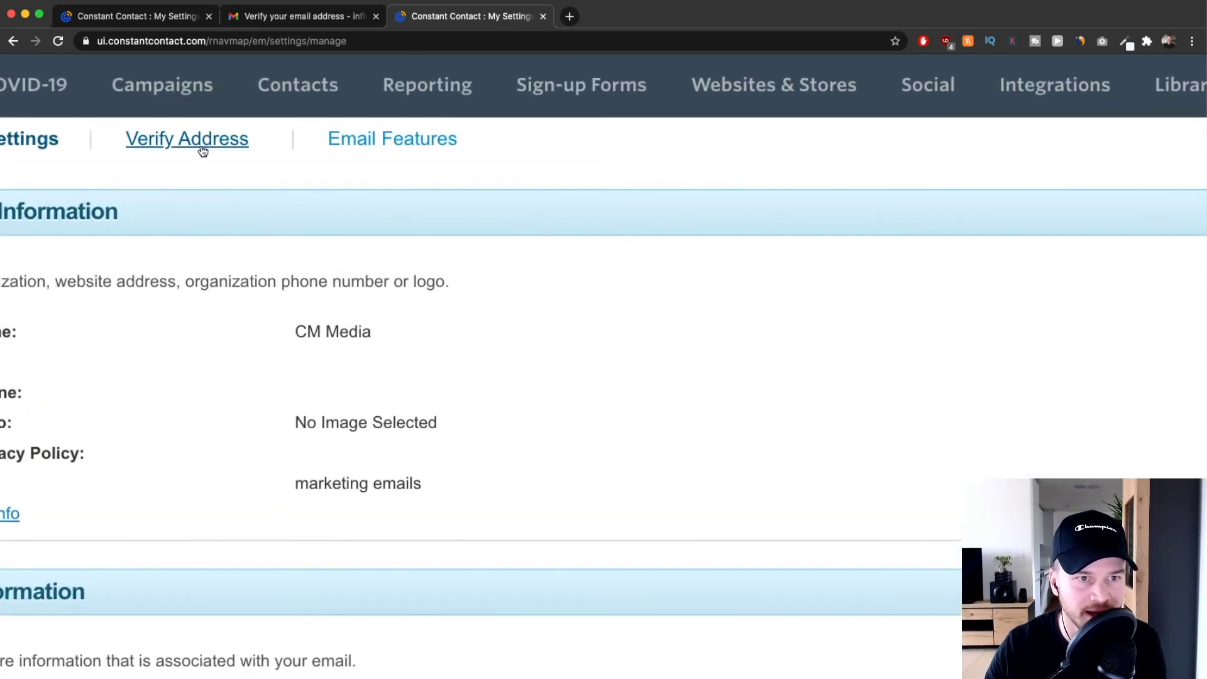
{"action": "left_click", "coordinate": [194, 104]}
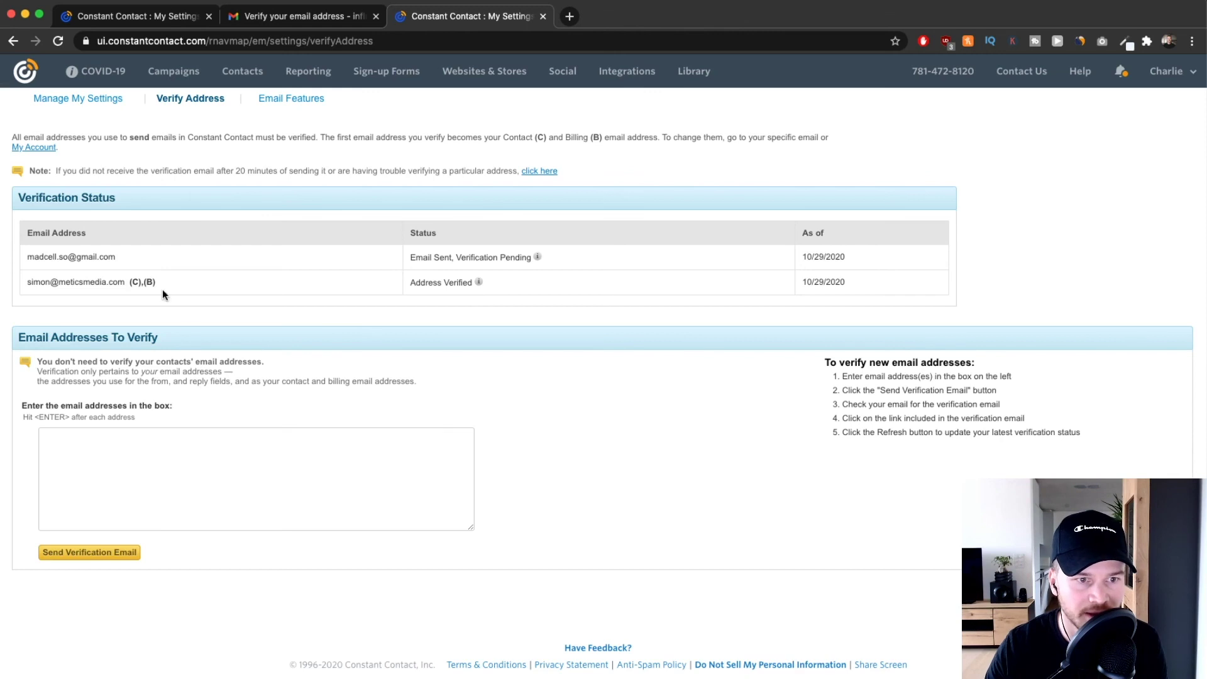
Step: Highlight the company address and its Address Verified status in the list
{"action": "left_click_drag", "start_coordinate": [29, 282], "coordinate": [118, 287]}
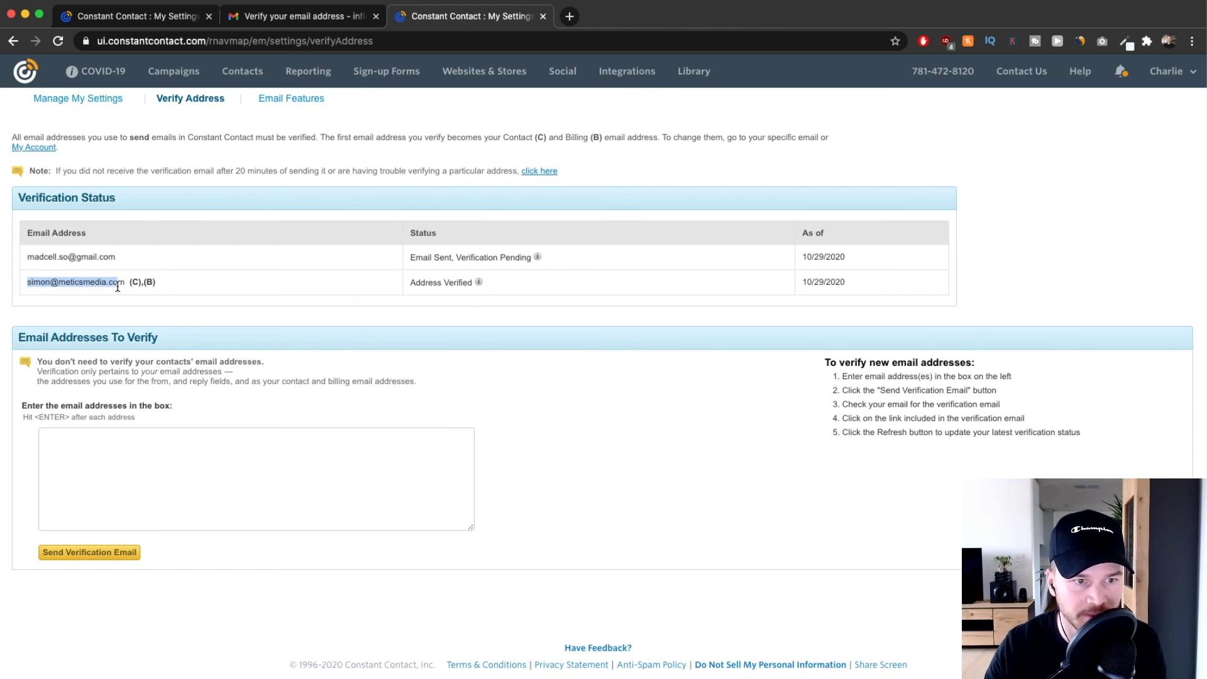
{"action": "scroll", "coordinate": [436, 306], "scroll_direction": "up", "scroll_amount": 5}
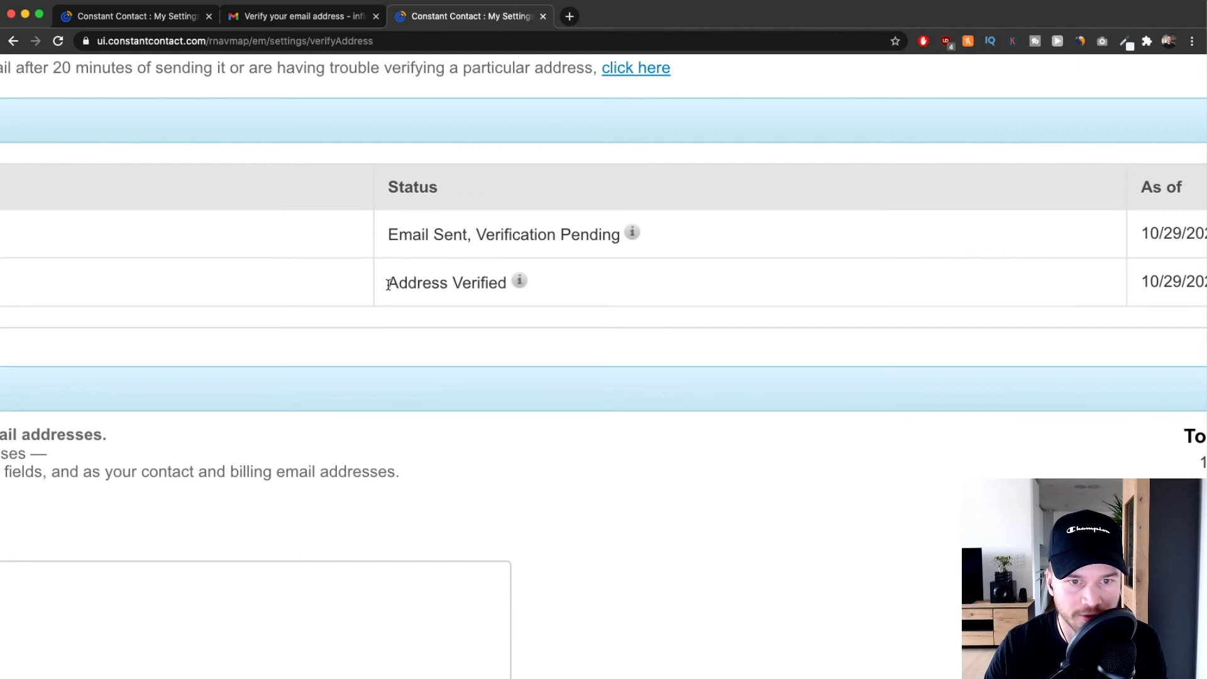
{"action": "left_click_drag", "start_coordinate": [408, 282], "coordinate": [472, 285]}
{"action": "left_click", "coordinate": [547, 286]}
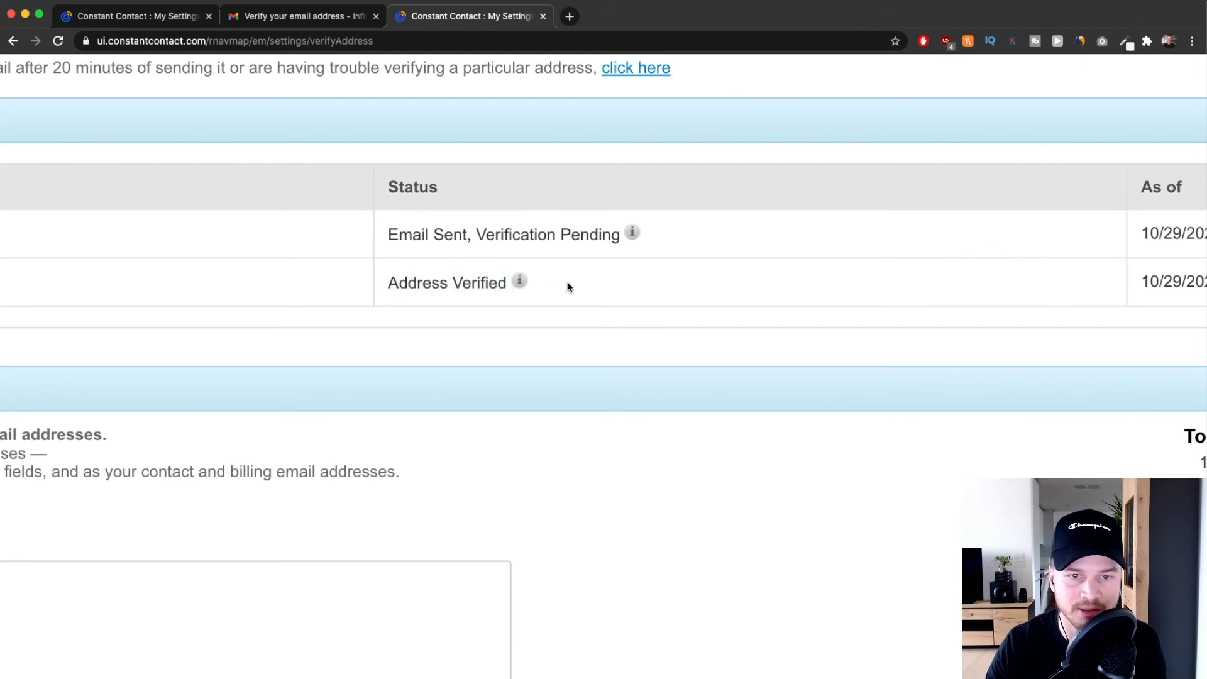
{"action": "scroll", "coordinate": [432, 306], "scroll_direction": "down", "scroll_amount": 5}
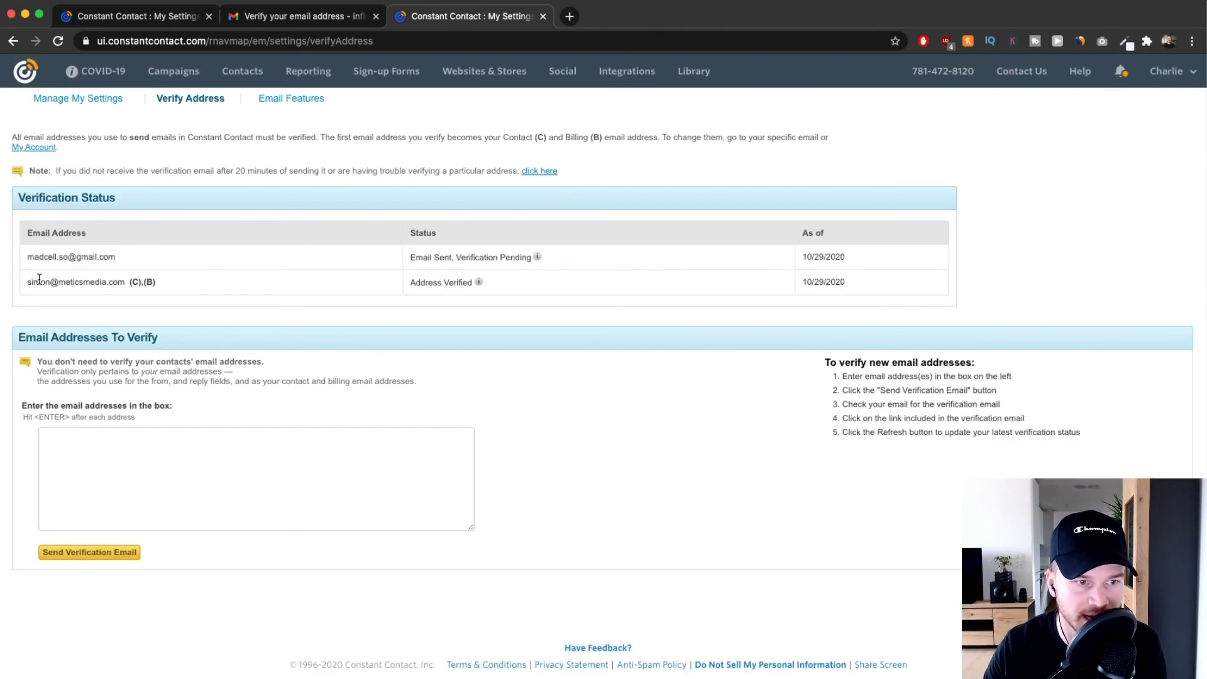